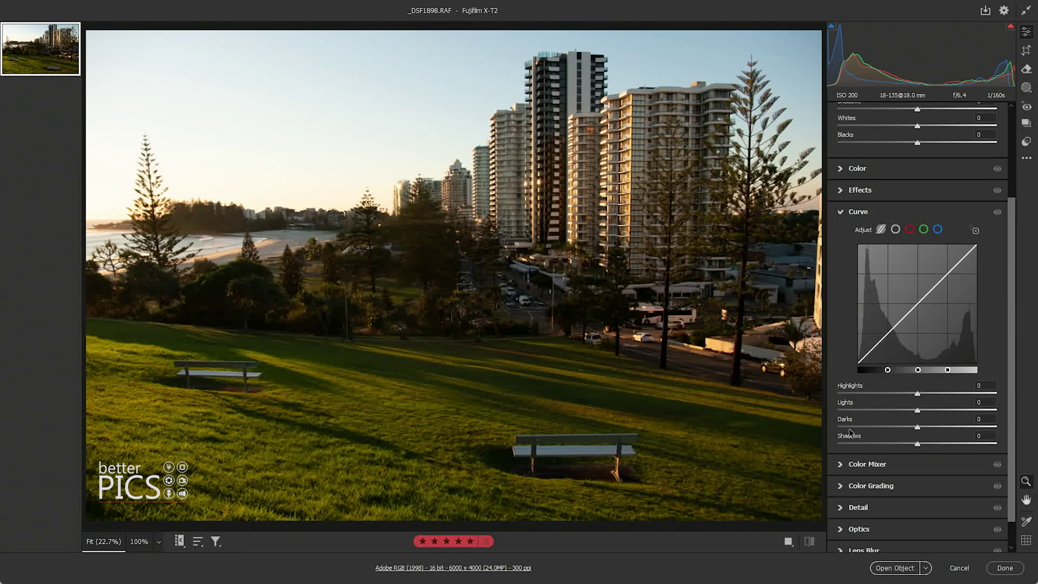
- Examine the point curve and its preset options, and compare it with the parametric curve
{"action": "left_click", "coordinate": [895, 230]}
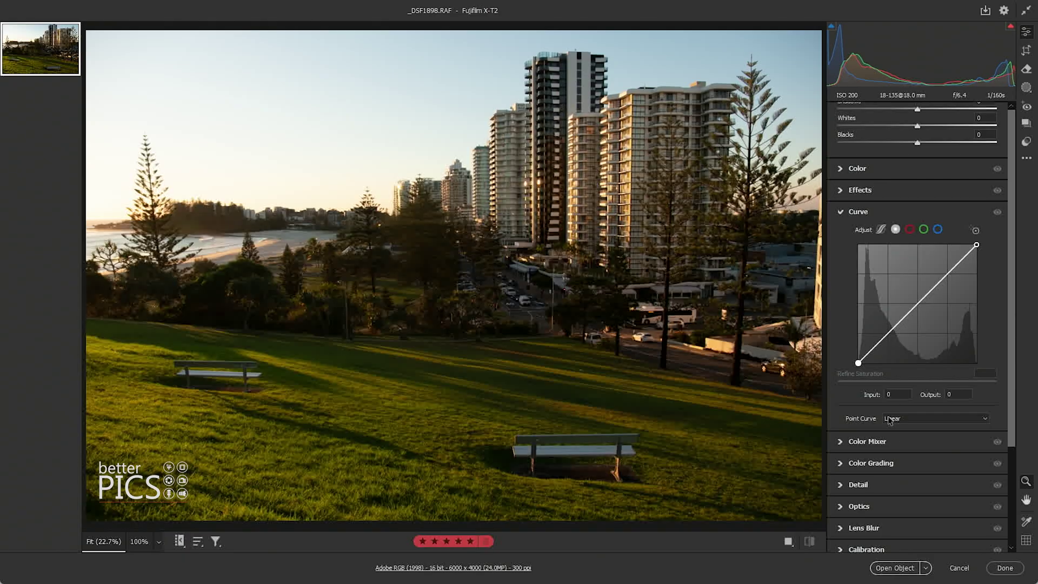
{"action": "left_click", "coordinate": [910, 419]}
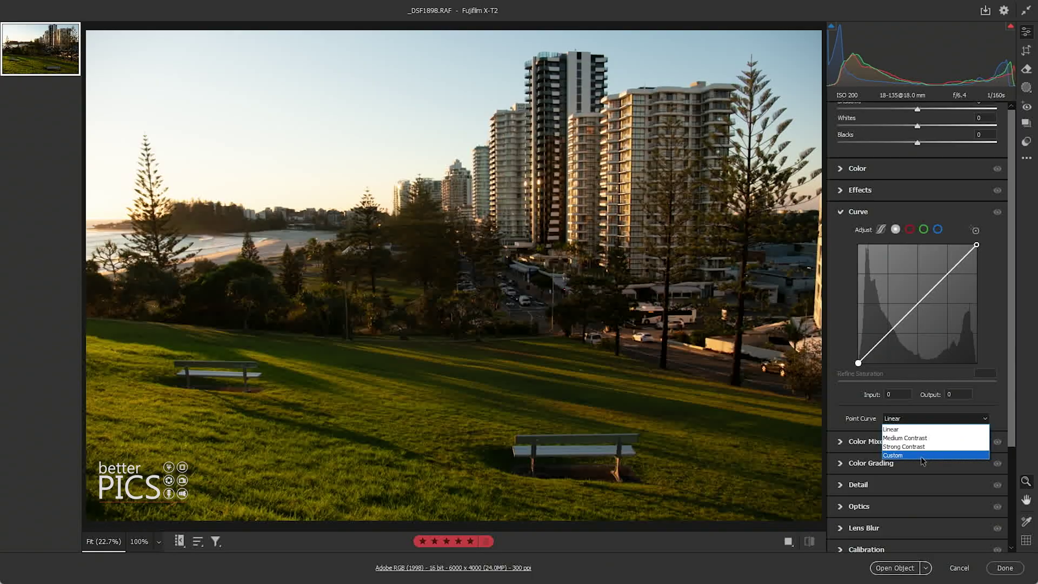
{"action": "left_click", "coordinate": [942, 216]}
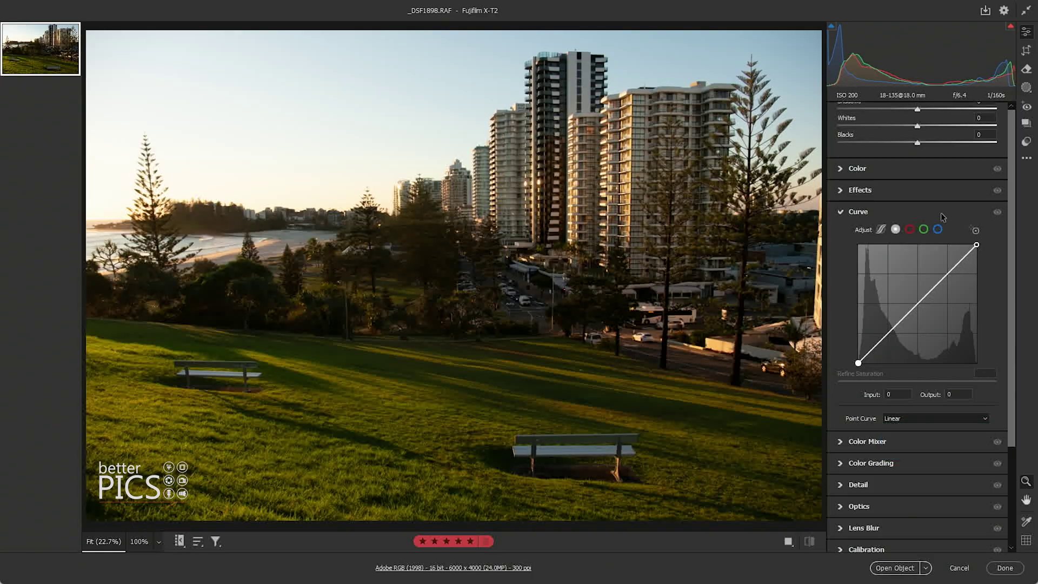
{"action": "left_click", "coordinate": [880, 229]}
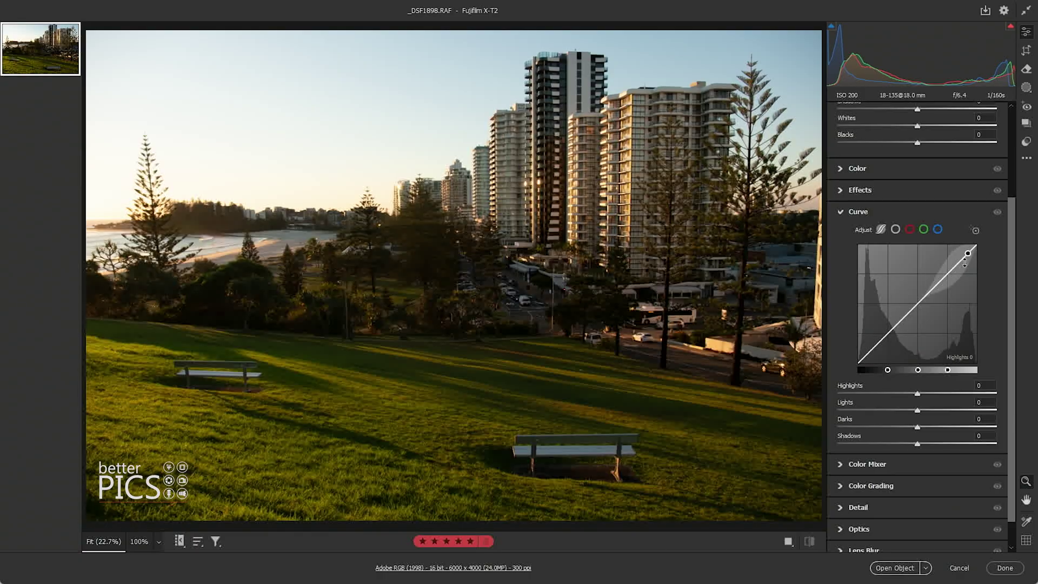
{"action": "left_click", "coordinate": [895, 229]}
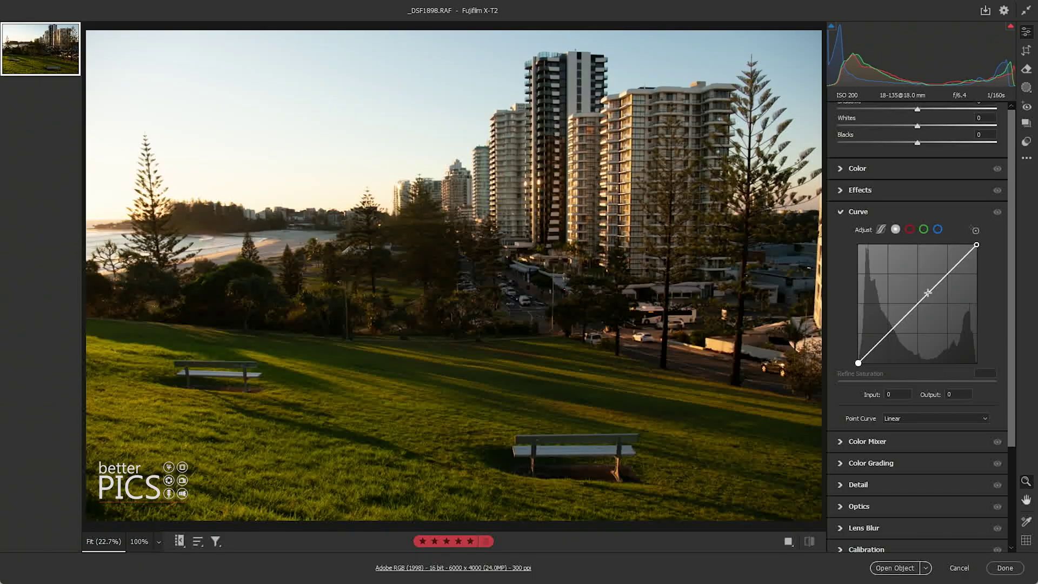
- Try the parametric curve with Shadows at +26 and Highlights at -8, and undo both adjustments
{"action": "left_click", "coordinate": [879, 230]}
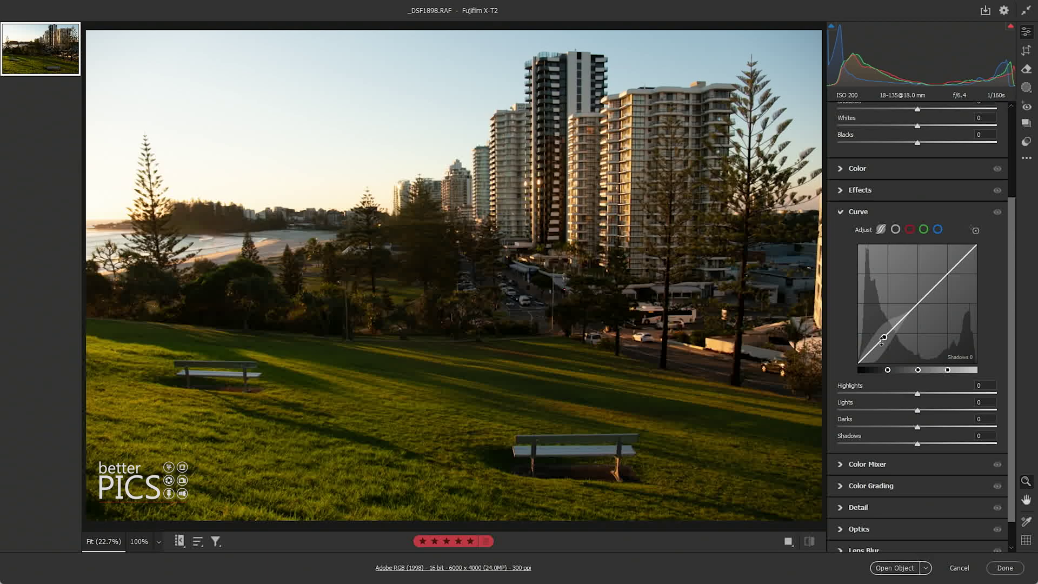
{"action": "left_click_drag", "start_coordinate": [883, 338], "coordinate": [884, 324]}
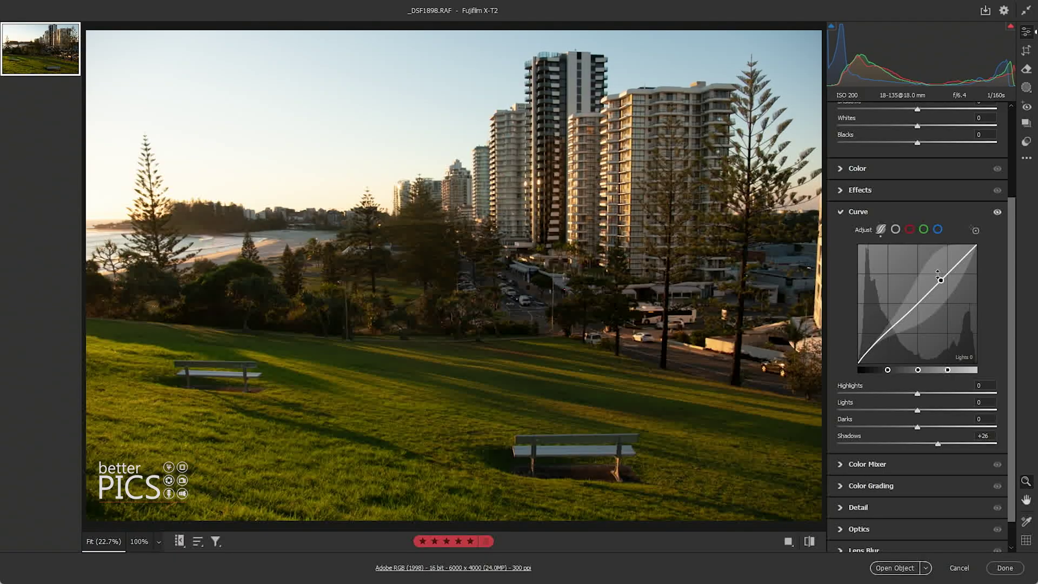
{"action": "left_click_drag", "start_coordinate": [949, 266], "coordinate": [955, 275]}
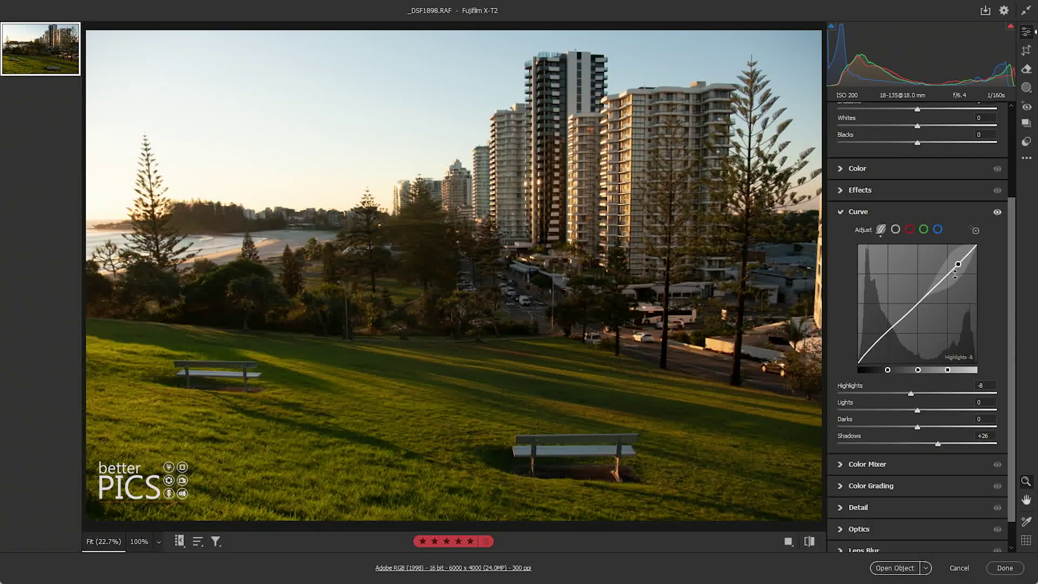
{"action": "key", "text": "ctrl+z"}
{"action": "key", "text": "ctrl+z"}
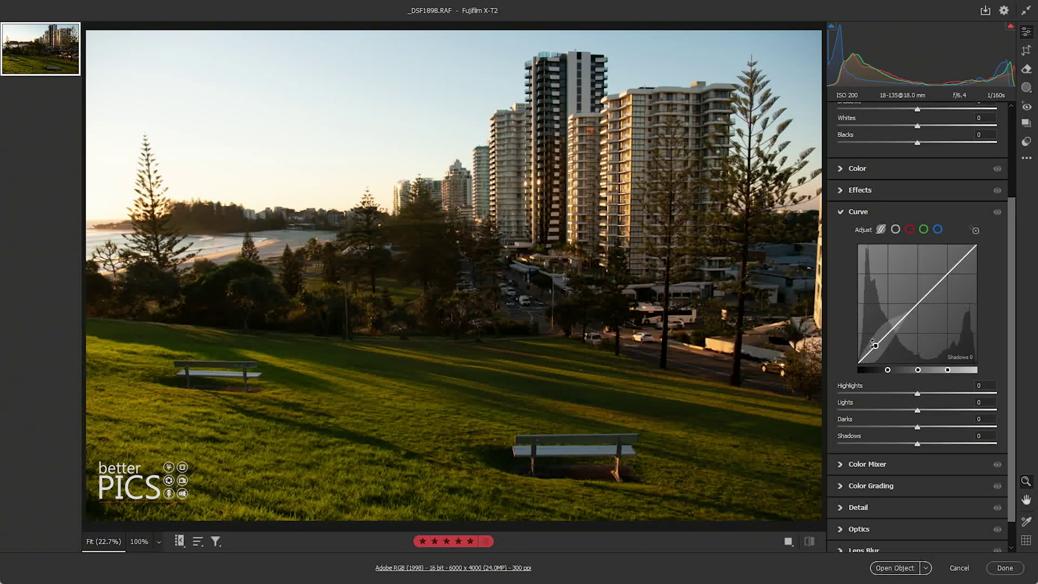
- Shape the parametric curve with Shadows +28, Highlights -79, Darks -9 and Lights -11
{"action": "left_click_drag", "start_coordinate": [876, 345], "coordinate": [877, 339]}
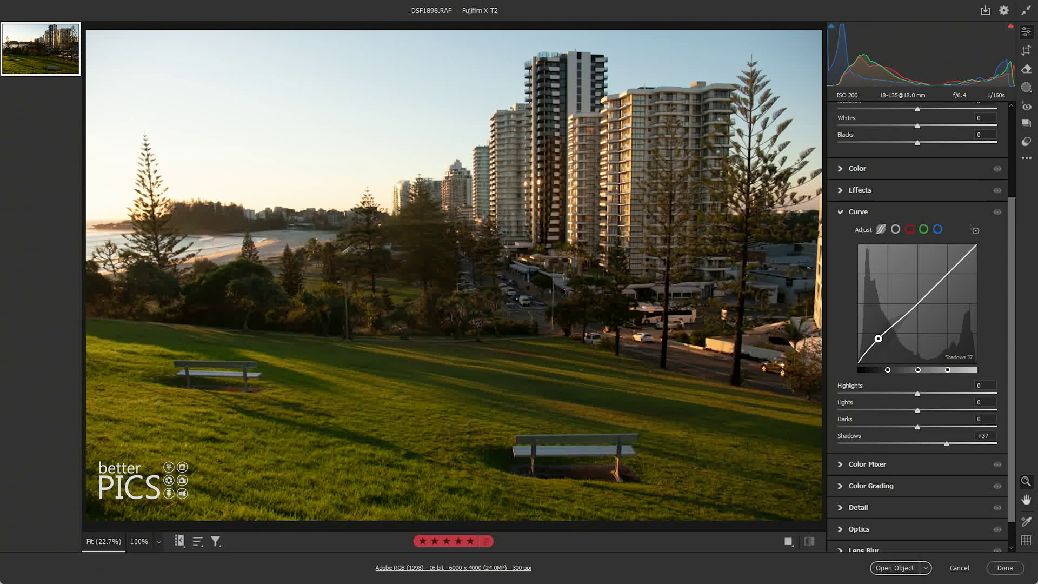
{"action": "left_click_drag", "start_coordinate": [877, 338], "coordinate": [877, 341]}
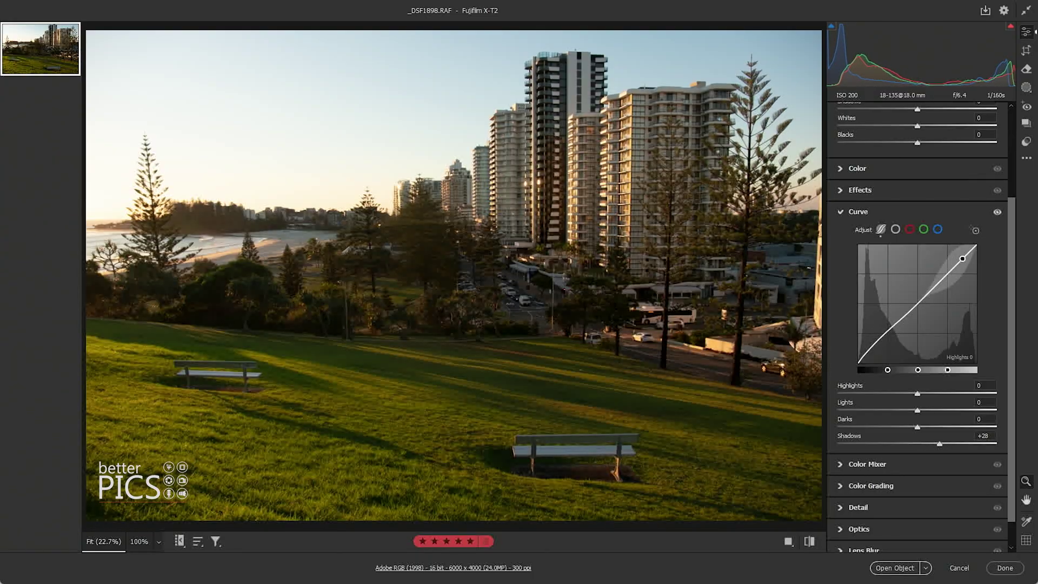
{"action": "left_click_drag", "start_coordinate": [962, 258], "coordinate": [962, 274]}
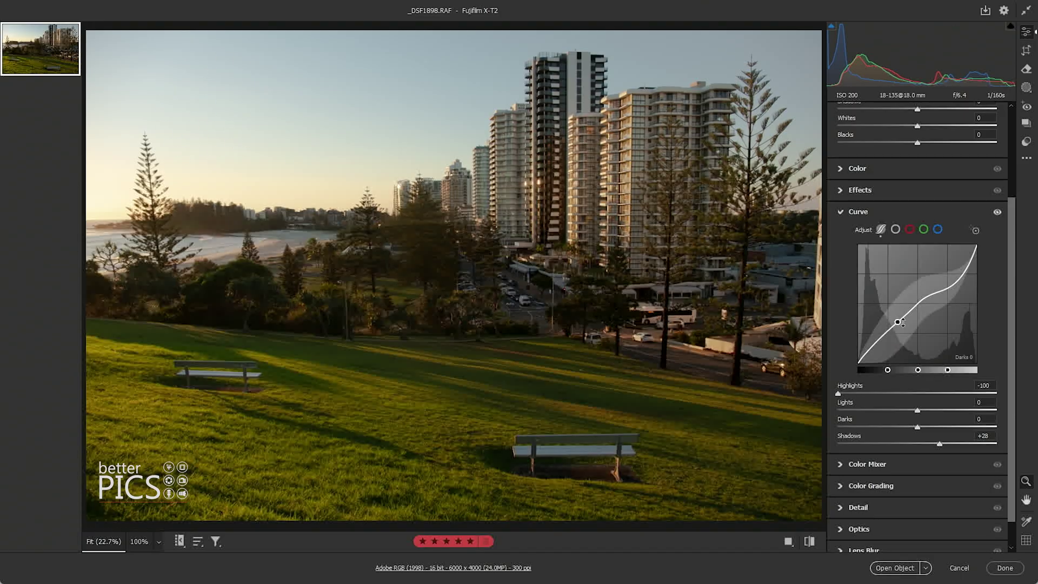
{"action": "left_click_drag", "start_coordinate": [956, 282], "coordinate": [955, 277]}
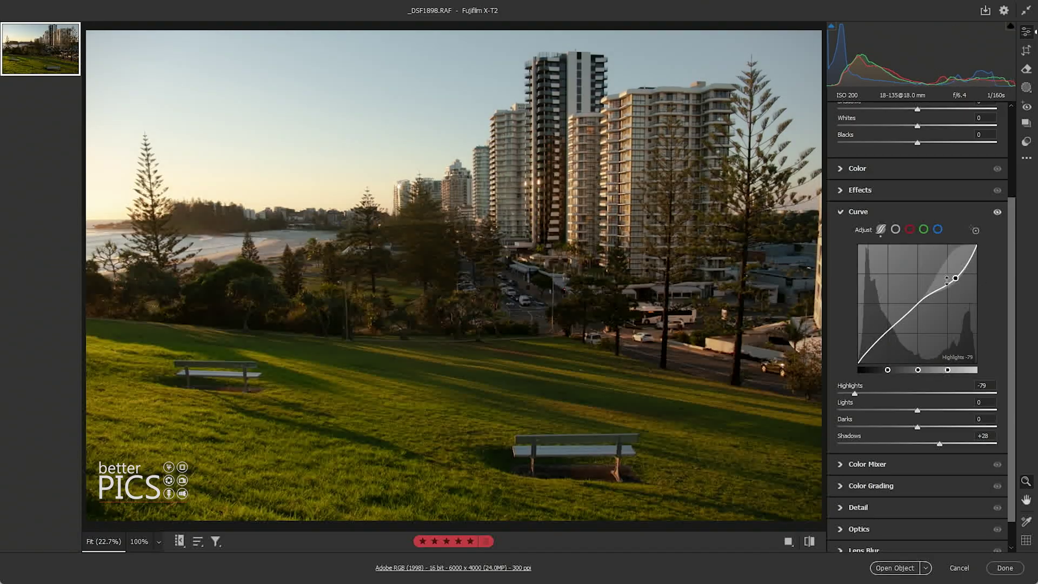
{"action": "left_click_drag", "start_coordinate": [910, 311], "coordinate": [910, 312]}
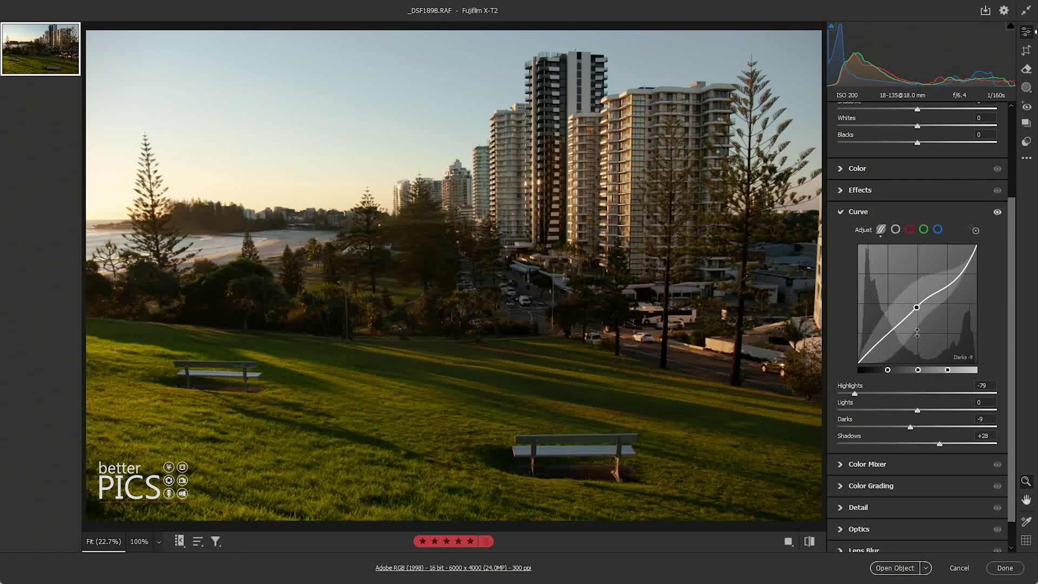
{"action": "left_click_drag", "start_coordinate": [931, 290], "coordinate": [933, 299]}
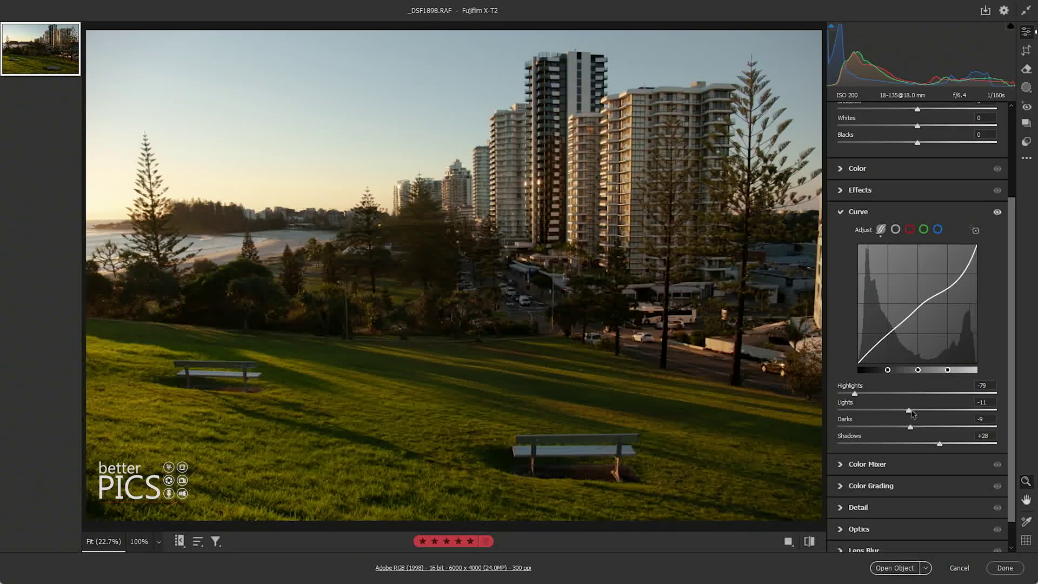
- Reset the parametric curve's Highlights, Lights, Darks and Shadows to 0
{"action": "double_click", "coordinate": [855, 394]}
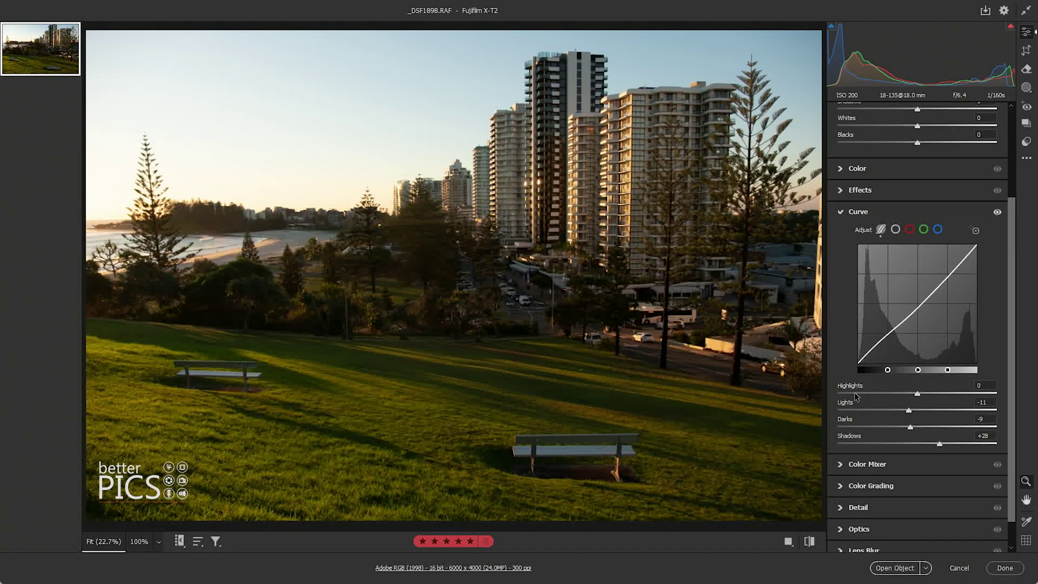
{"action": "double_click", "coordinate": [909, 411]}
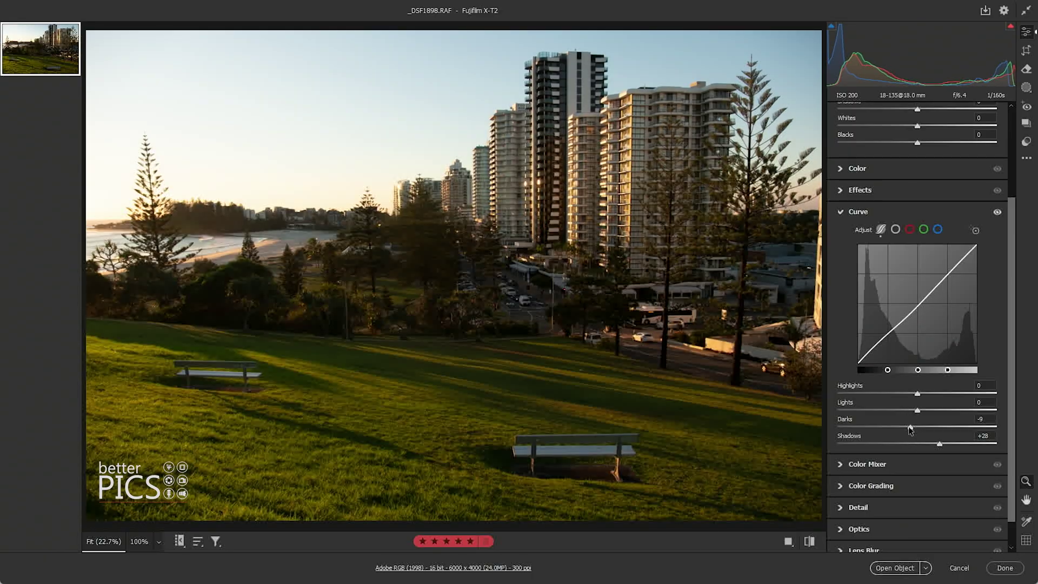
{"action": "double_click", "coordinate": [910, 427]}
{"action": "double_click", "coordinate": [938, 443]}
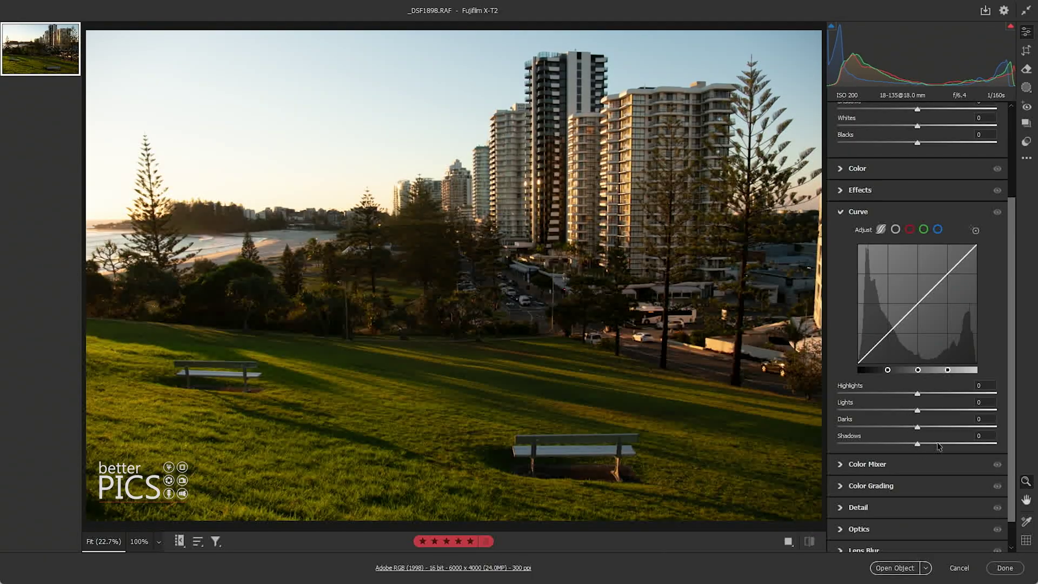
- Add three points to the point curve at about input/output 51/41, 111/121 and 202/200
{"action": "left_click", "coordinate": [894, 230]}
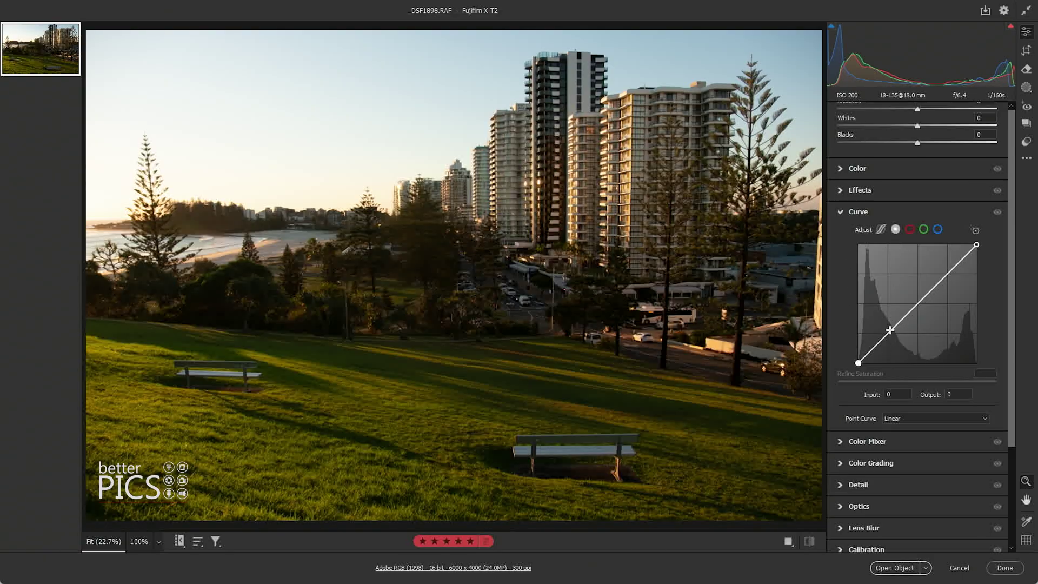
{"action": "mouse_move", "coordinate": [891, 332]}
{"action": "left_mouse_down"}
{"action": "mouse_move", "coordinate": [941, 282]}
{"action": "mouse_move", "coordinate": [935, 277]}
{"action": "mouse_move", "coordinate": [919, 340]}
{"action": "mouse_move", "coordinate": [895, 327]}
{"action": "mouse_move", "coordinate": [882, 345]}
{"action": "left_mouse_up"}
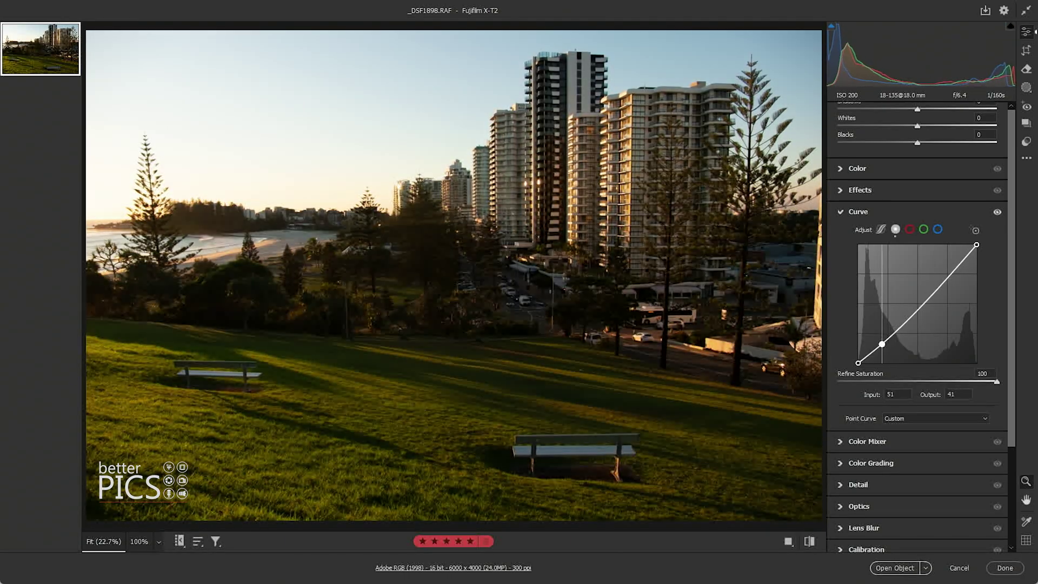
{"action": "left_click_drag", "start_coordinate": [915, 310], "coordinate": [909, 306]}
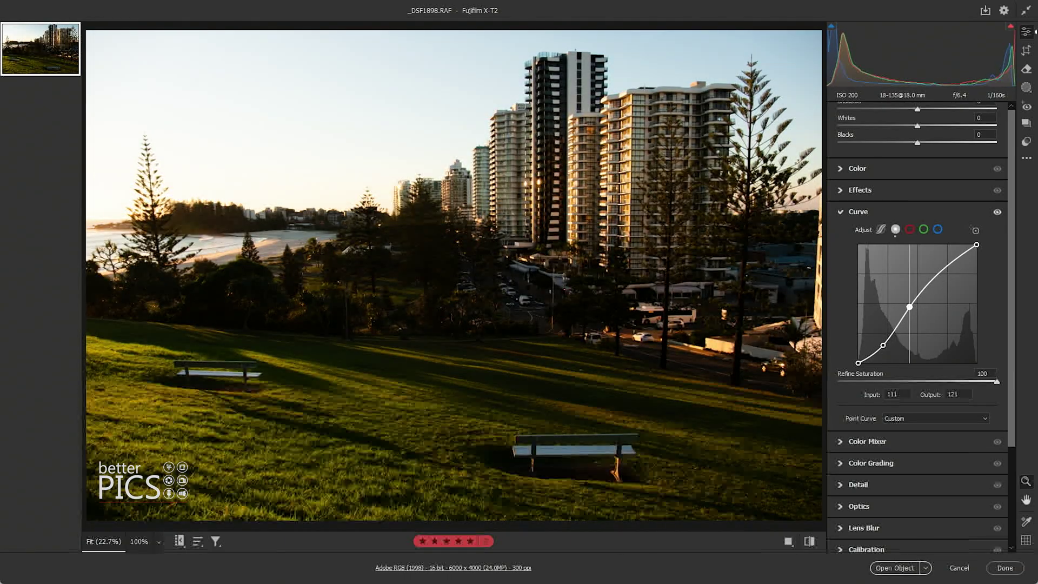
{"action": "left_click_drag", "start_coordinate": [942, 268], "coordinate": [951, 270]}
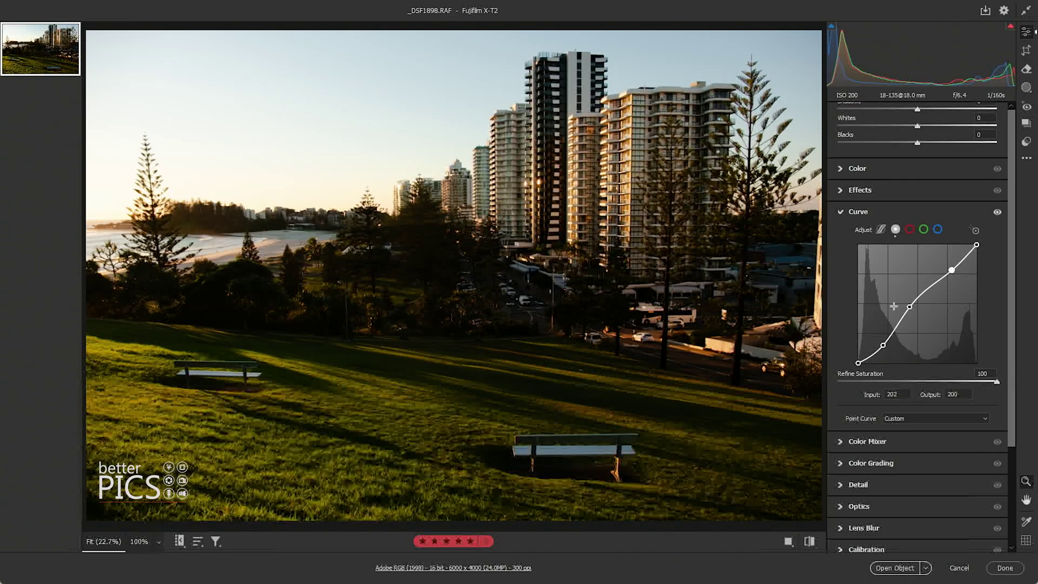
- Raise the point curve's shadow point, lower its highlight point, and move the midtone point to about input 124, output 105
{"action": "left_click_drag", "start_coordinate": [882, 345], "coordinate": [878, 341]}
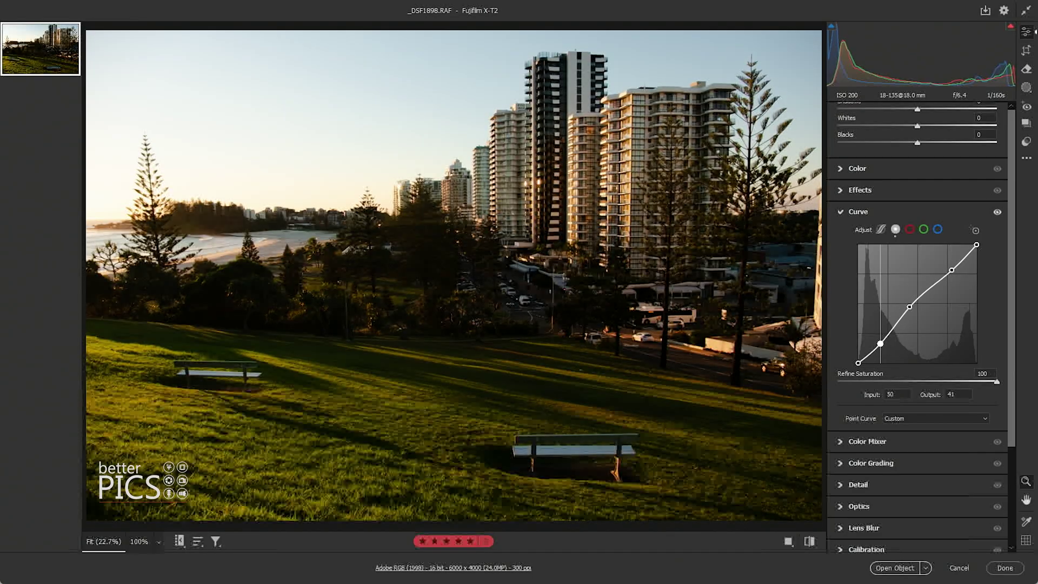
{"action": "left_click_drag", "start_coordinate": [910, 306], "coordinate": [909, 316]}
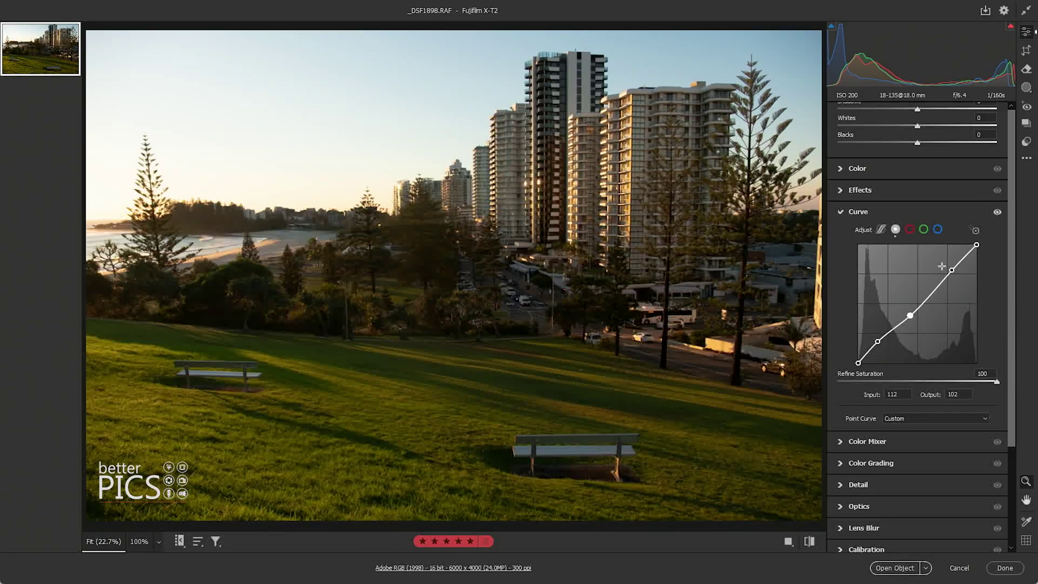
{"action": "left_click_drag", "start_coordinate": [909, 316], "coordinate": [910, 316]}
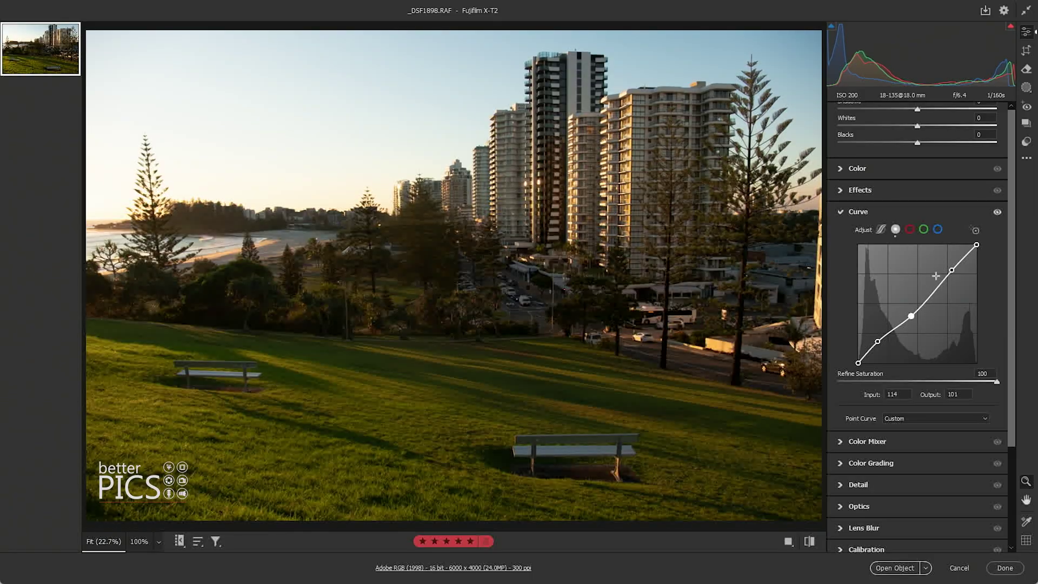
{"action": "left_click_drag", "start_coordinate": [952, 270], "coordinate": [959, 276]}
{"action": "left_click_drag", "start_coordinate": [911, 315], "coordinate": [914, 315]}
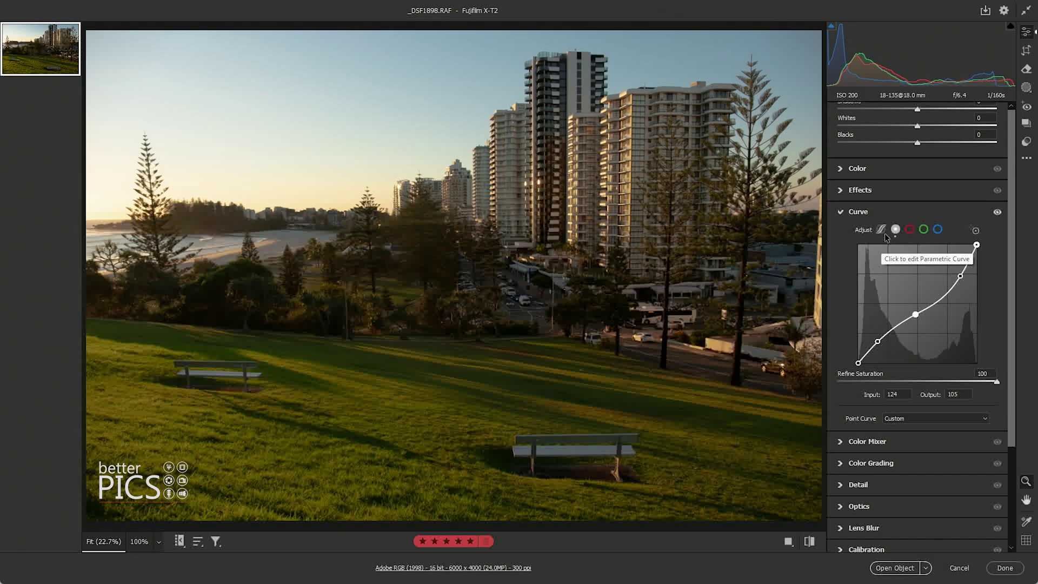
- Try the Medium Contrast and Strong Contrast point curve presets, and set the point curve to Linear
{"action": "left_click", "coordinate": [925, 420]}
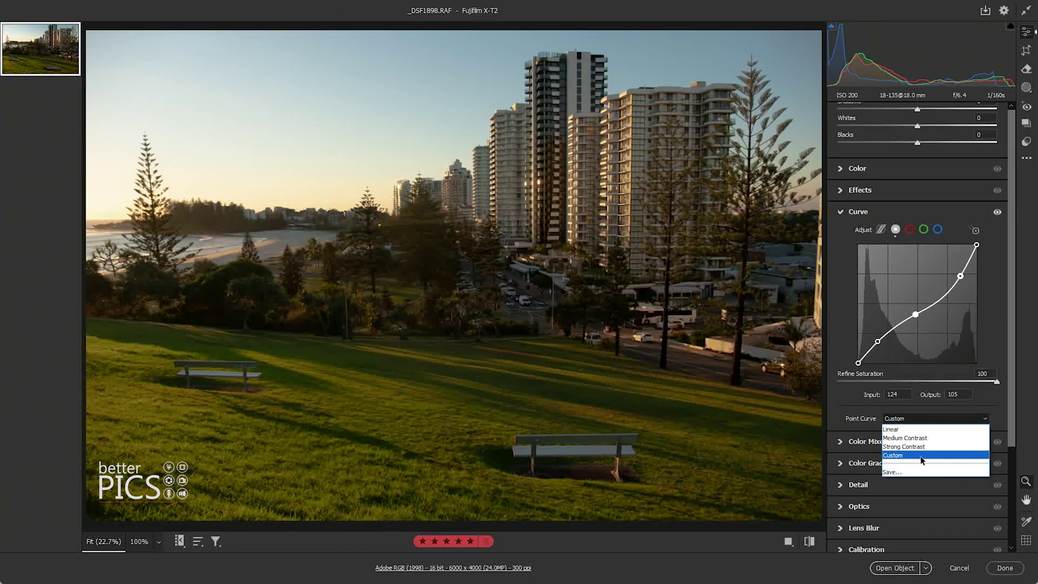
{"action": "left_click", "coordinate": [920, 438]}
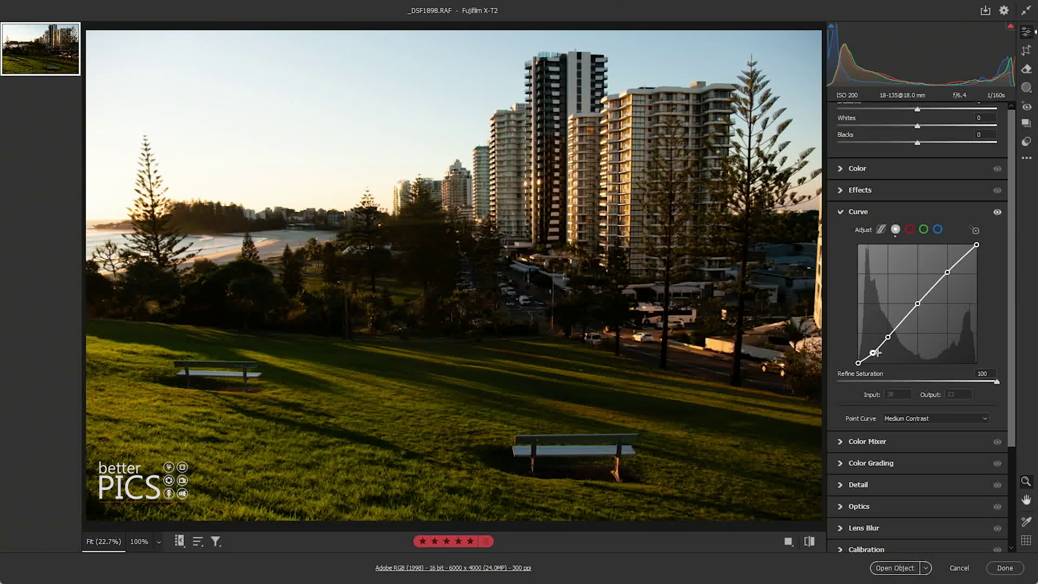
{"action": "left_click", "coordinate": [936, 421]}
{"action": "key", "text": "Down"}
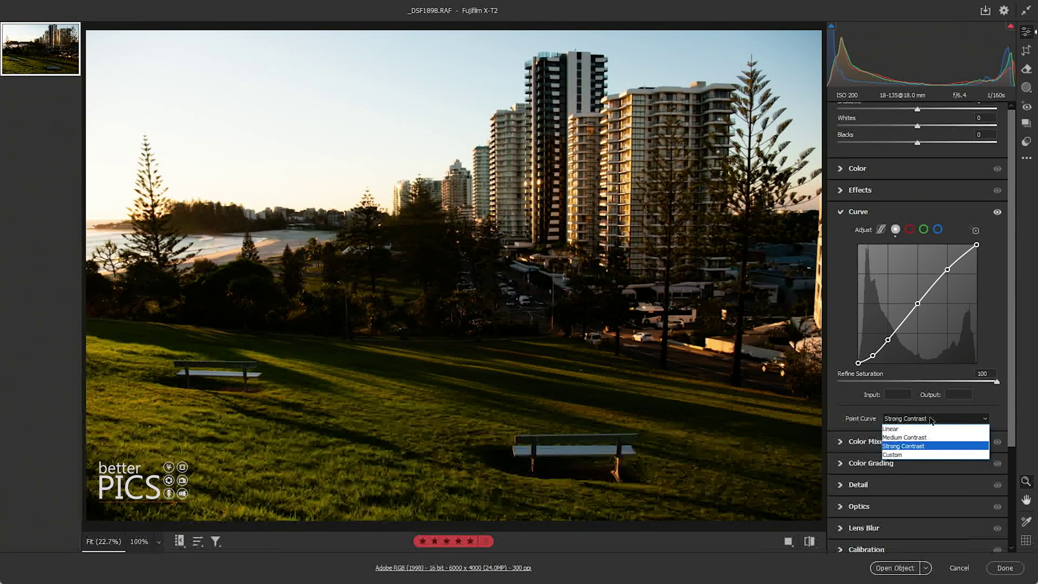
{"action": "left_click", "coordinate": [918, 446]}
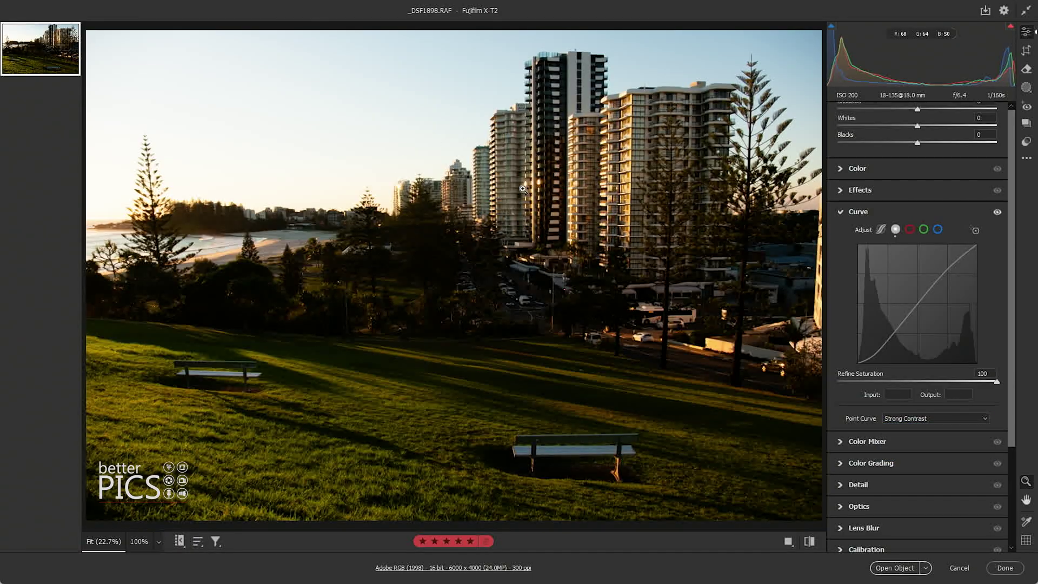
{"action": "left_click", "coordinate": [927, 418]}
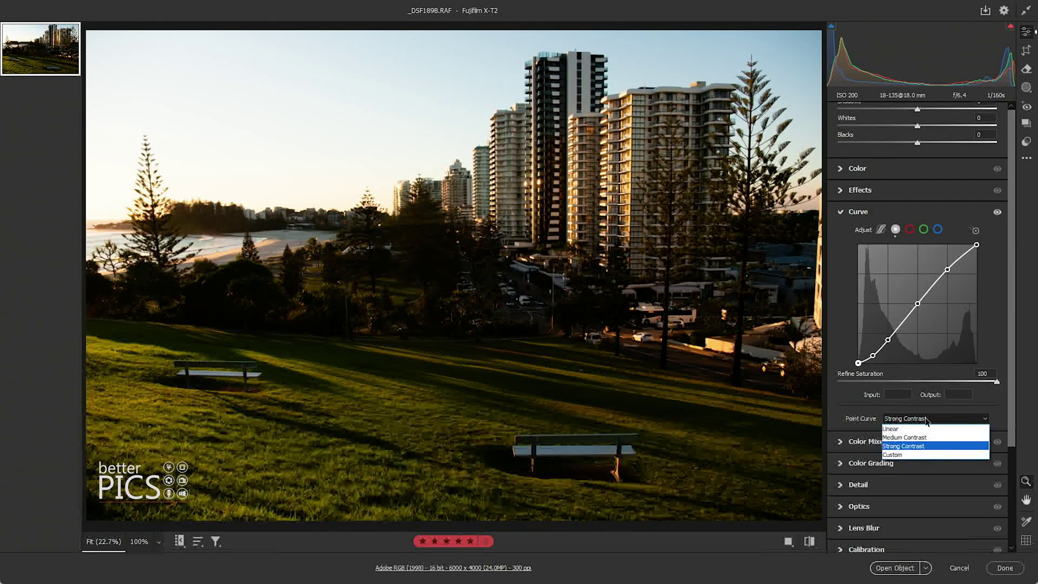
{"action": "left_click", "coordinate": [922, 429]}
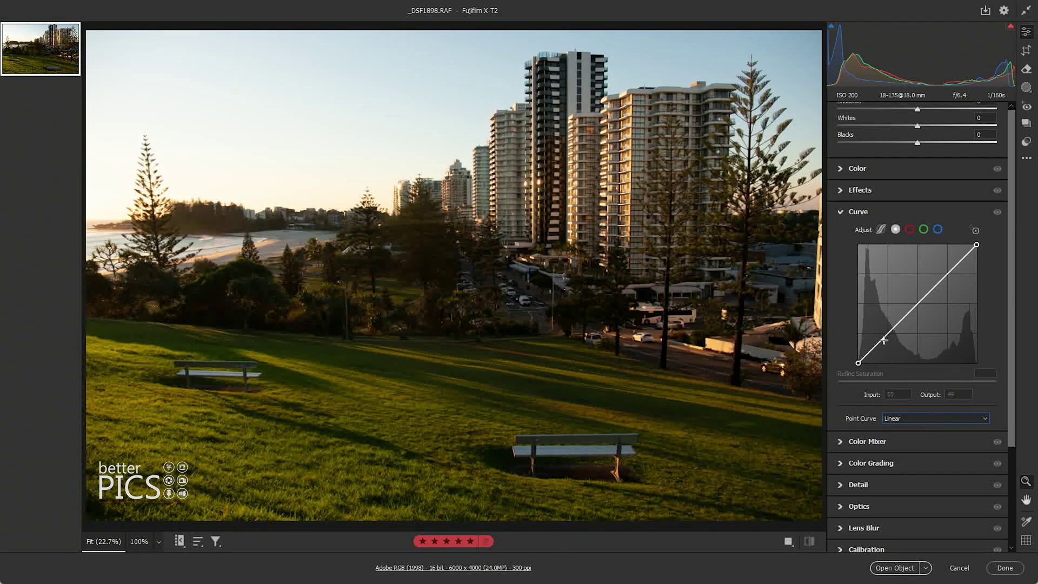
- Return the point curve to Custom, raise its shadow point and remove the midtone point
{"action": "left_click", "coordinate": [907, 423]}
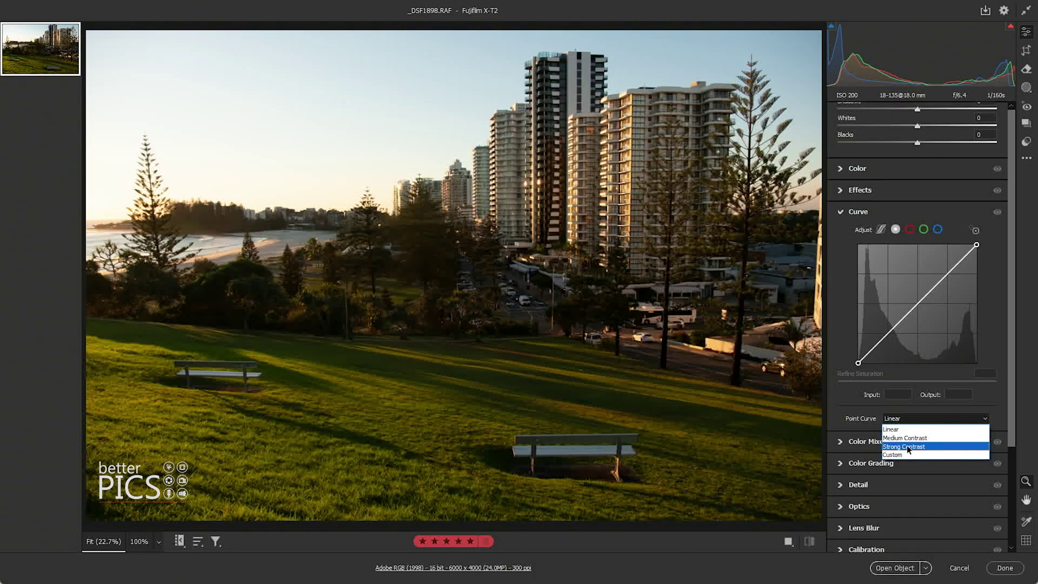
{"action": "left_click", "coordinate": [907, 452]}
{"action": "left_click_drag", "start_coordinate": [878, 341], "coordinate": [914, 321]}
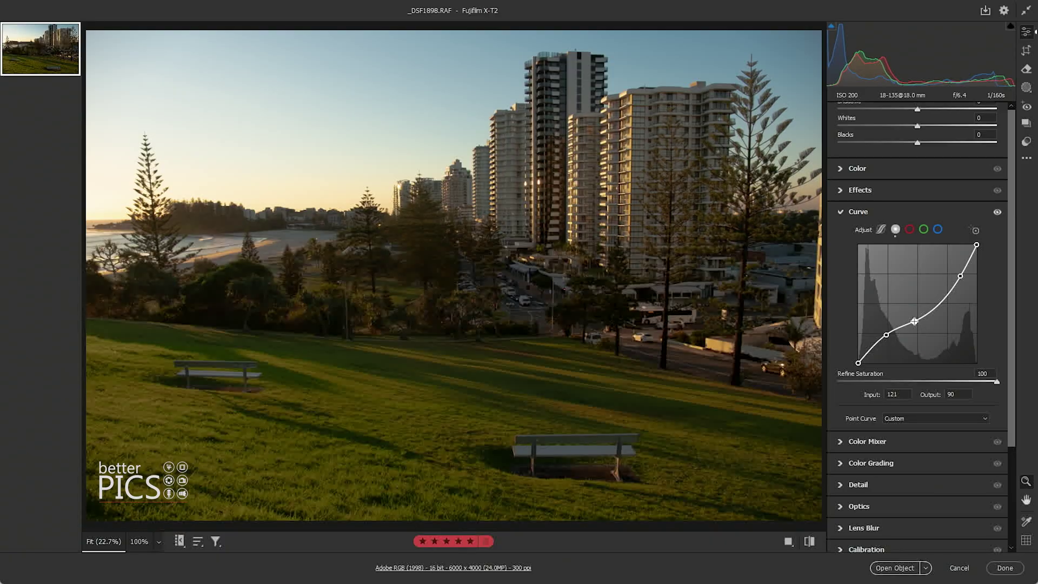
{"action": "double_click", "coordinate": [913, 321]}
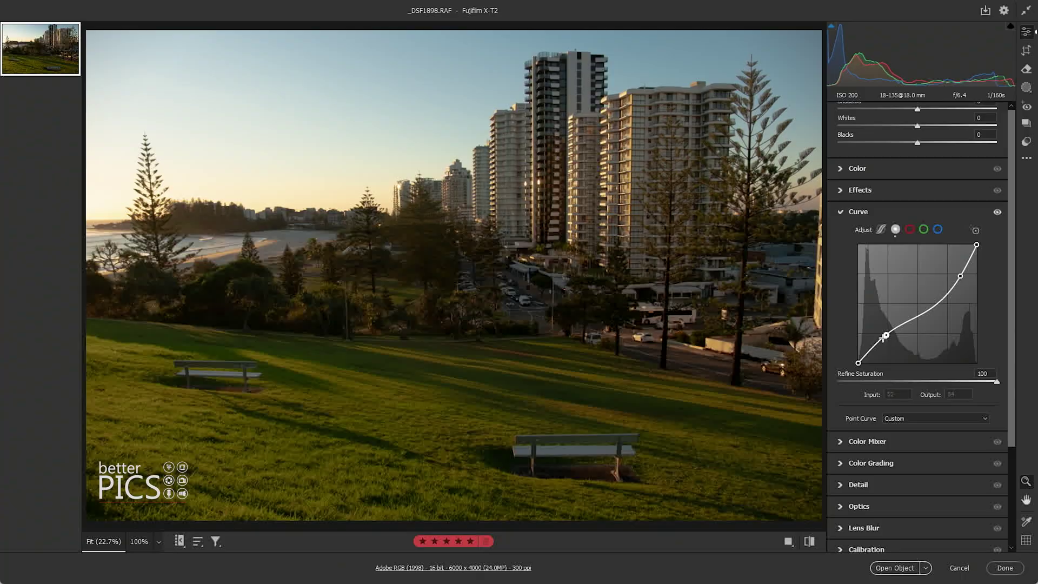
- Remove the remaining shadow and highlight points from the point curve
{"action": "double_click", "coordinate": [886, 335]}
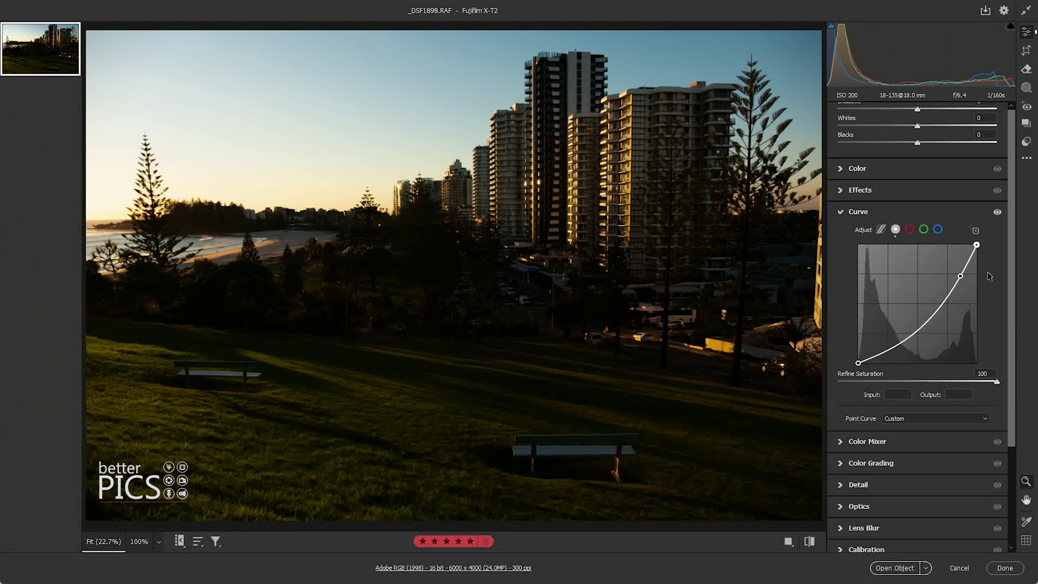
{"action": "double_click", "coordinate": [959, 275]}
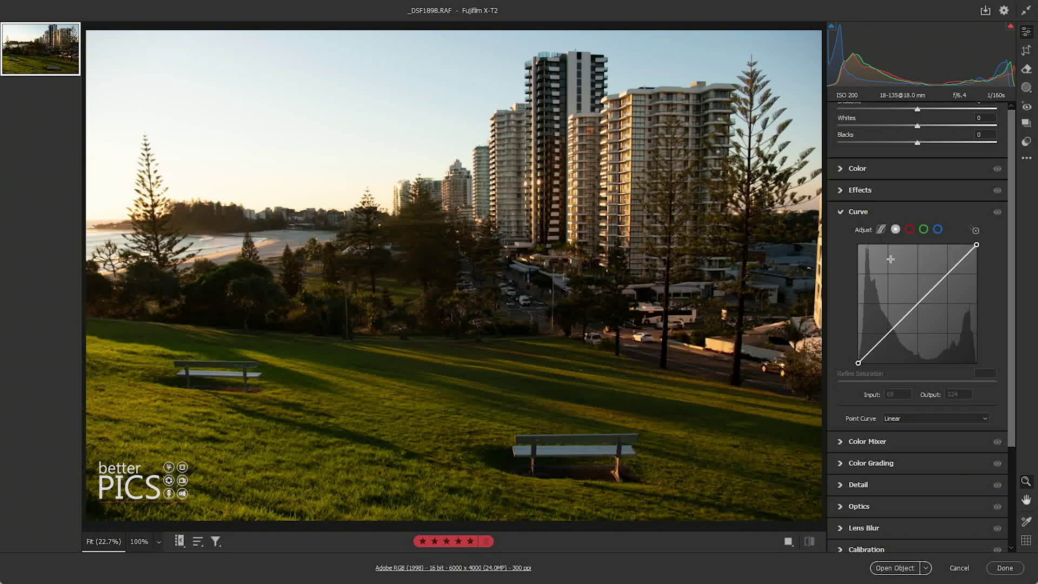
- Try lowering the red channel curve's midtones with a point at about input 149, output 120, and remove that point
{"action": "left_click", "coordinate": [909, 230]}
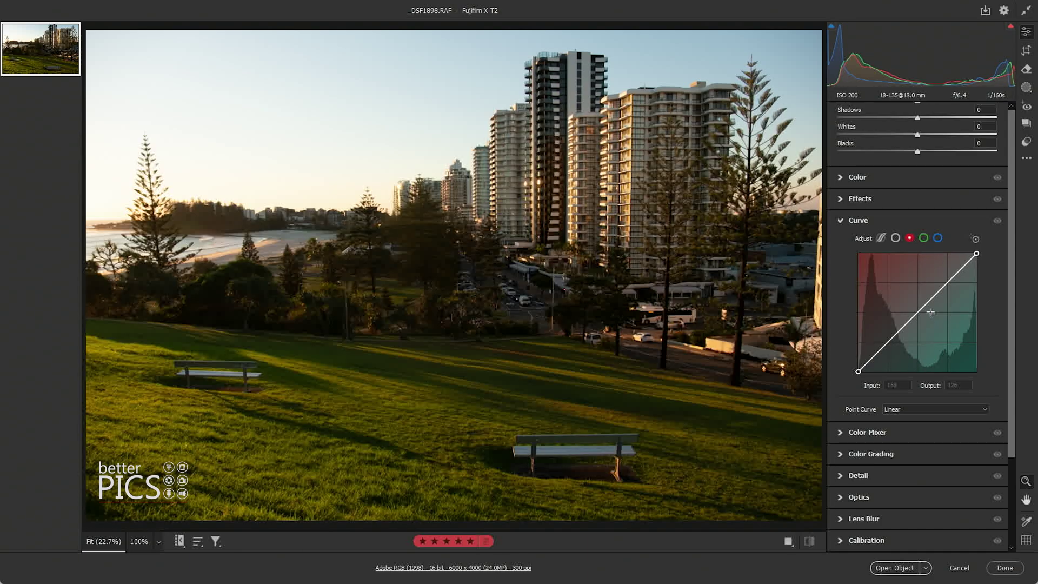
{"action": "mouse_move", "coordinate": [920, 314]}
{"action": "left_mouse_down"}
{"action": "mouse_move", "coordinate": [912, 305]}
{"action": "mouse_move", "coordinate": [928, 316]}
{"action": "left_mouse_up"}
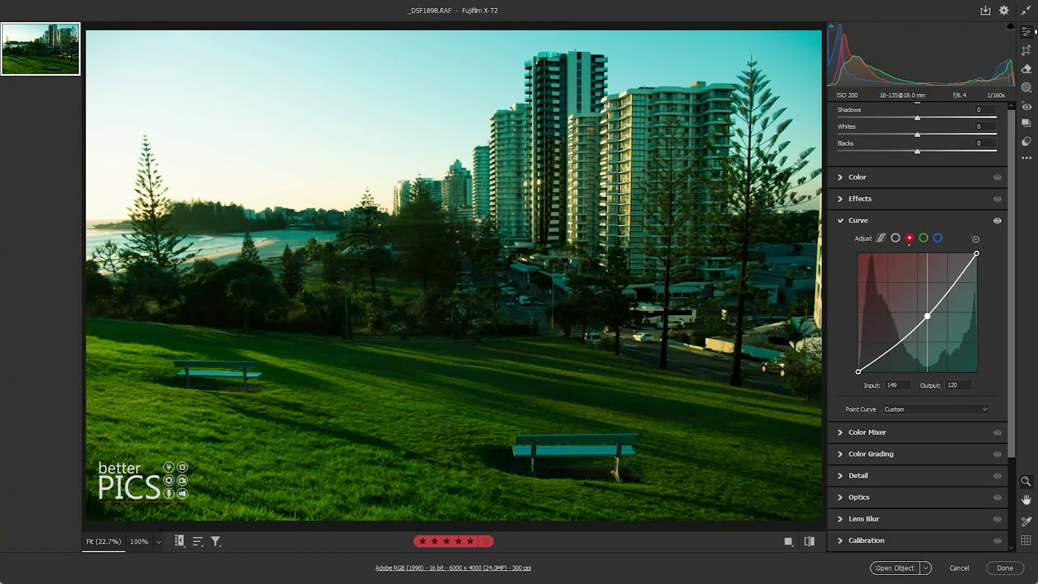
{"action": "double_click", "coordinate": [927, 316]}
- Try lowering the midtones of the green and blue channel curves, blue to about input 149, output 106, and remove both points
{"action": "left_click", "coordinate": [923, 238]}
{"action": "mouse_move", "coordinate": [920, 313]}
{"action": "left_mouse_down"}
{"action": "mouse_move", "coordinate": [918, 297]}
{"action": "mouse_move", "coordinate": [926, 322]}
{"action": "left_mouse_up"}
{"action": "double_click", "coordinate": [926, 320]}
{"action": "left_click", "coordinate": [937, 238]}
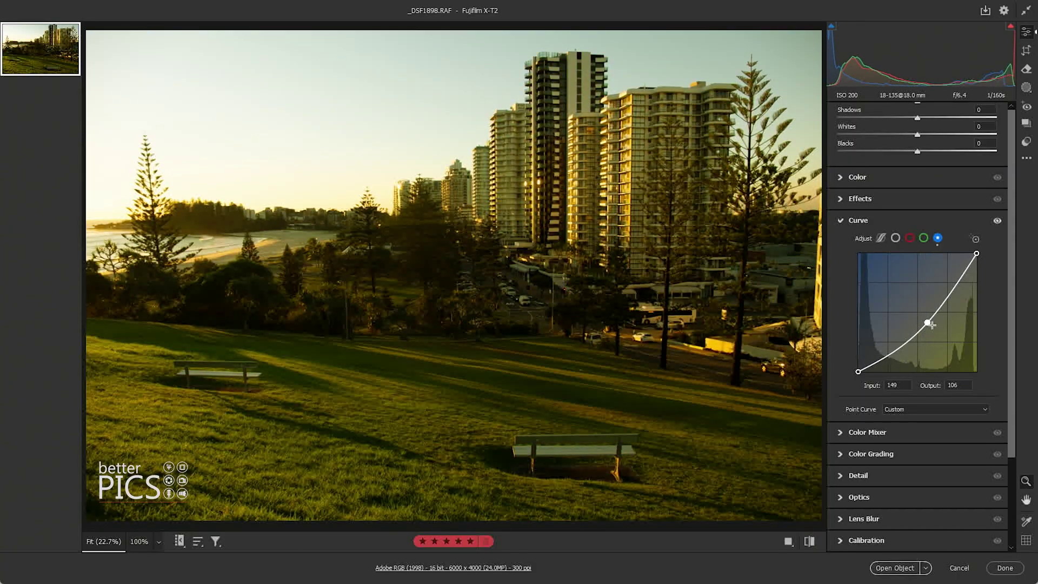
{"action": "double_click", "coordinate": [928, 322]}
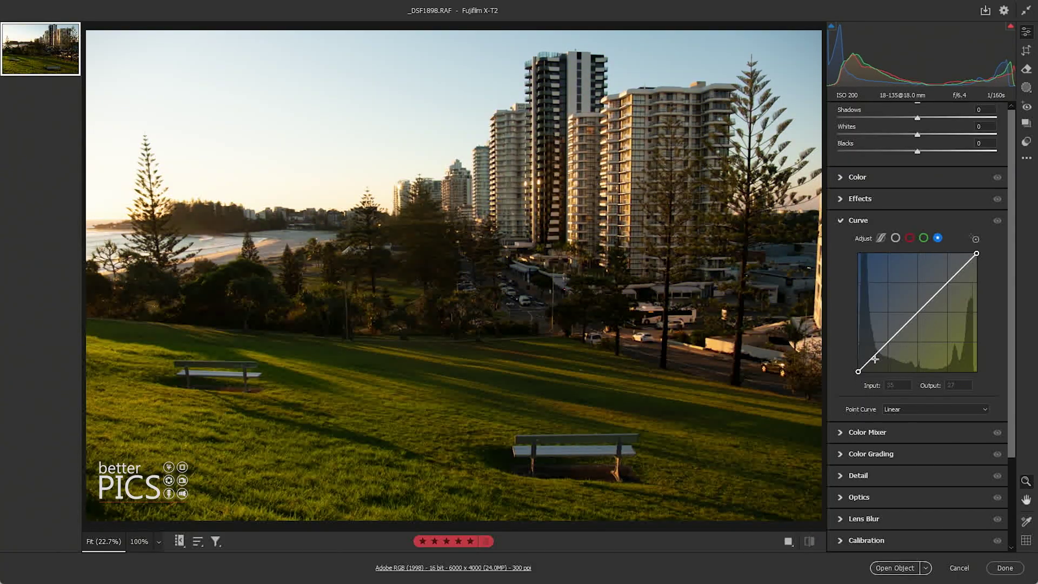
- Add blue channel curve points at about input/output 34/42 and 91/93, raise the shadow point to about 36/56 and readjust the midtone point
{"action": "left_click_drag", "start_coordinate": [881, 351], "coordinate": [873, 351]}
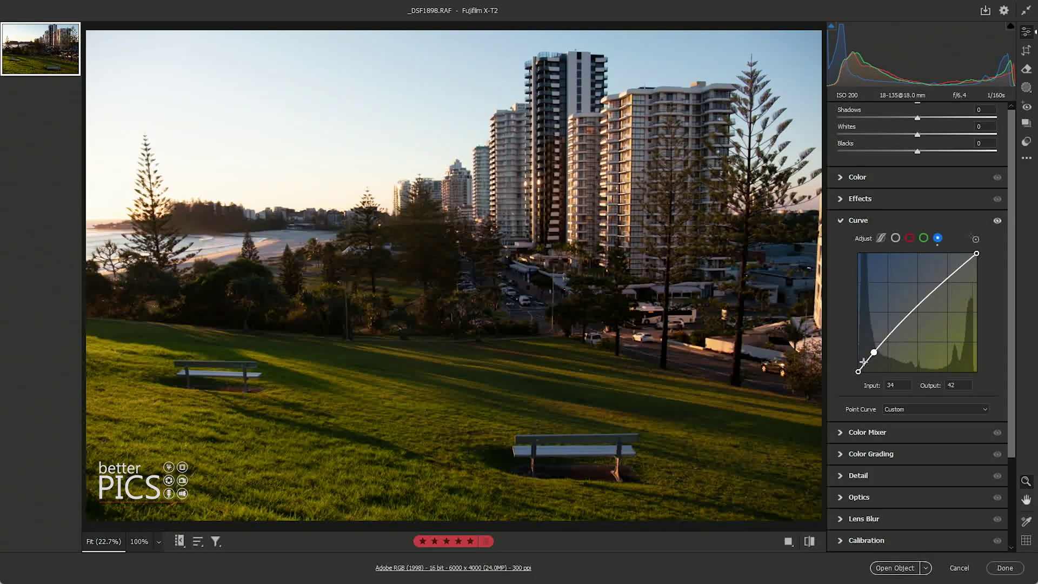
{"action": "left_click_drag", "start_coordinate": [900, 325], "coordinate": [900, 328]}
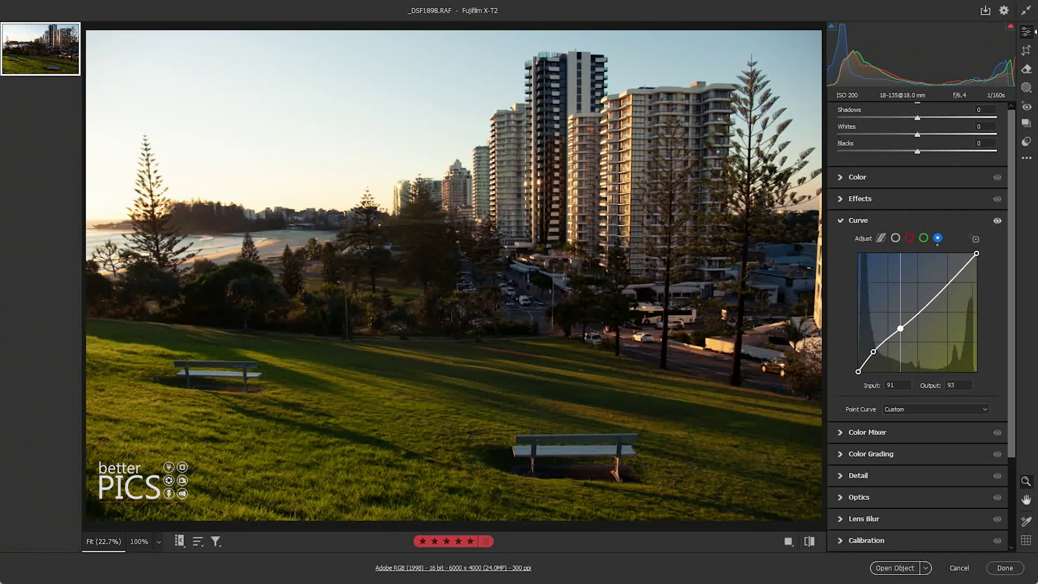
{"action": "left_click", "coordinate": [873, 351]}
{"action": "left_click_drag", "start_coordinate": [873, 351], "coordinate": [897, 324]}
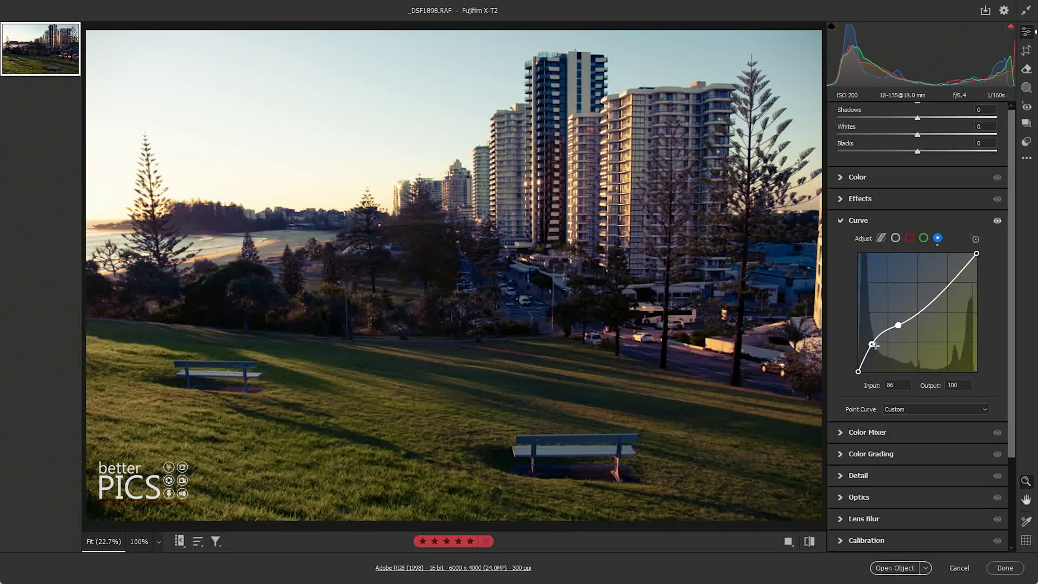
{"action": "left_click_drag", "start_coordinate": [872, 345], "coordinate": [876, 346]}
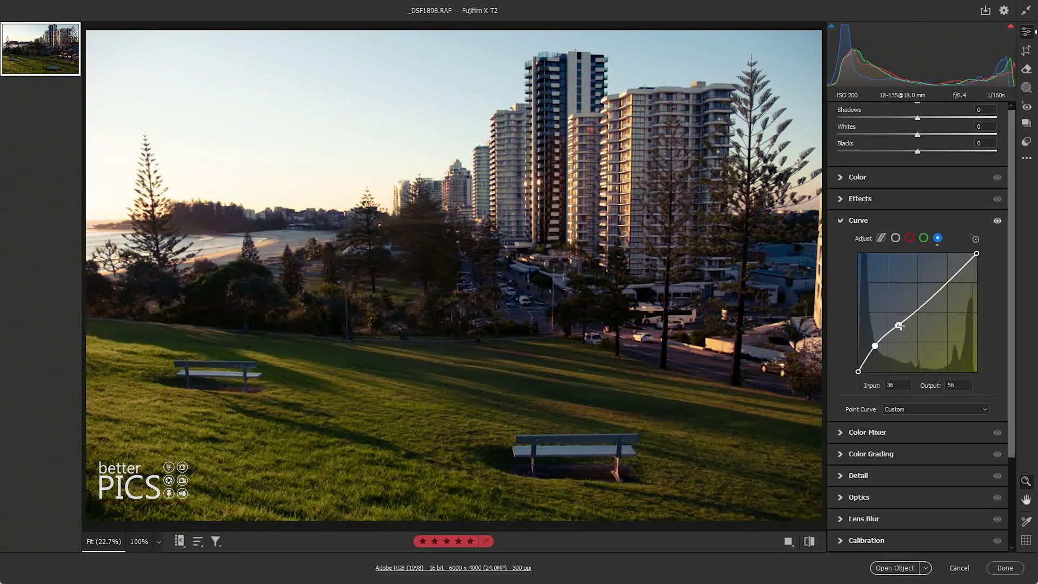
{"action": "left_click_drag", "start_coordinate": [899, 325], "coordinate": [897, 328]}
- Remove both points from the blue channel curve, try pulling its shadows down with a new point, and delete that point
{"action": "double_click", "coordinate": [875, 346]}
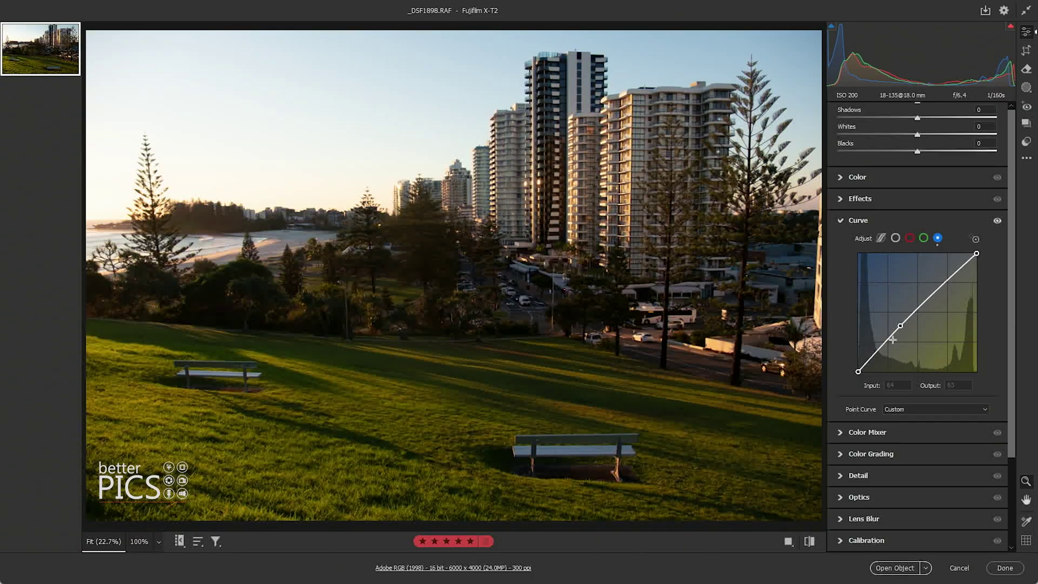
{"action": "double_click", "coordinate": [900, 326]}
{"action": "left_click_drag", "start_coordinate": [886, 342], "coordinate": [876, 361]}
{"action": "double_click", "coordinate": [876, 361]}
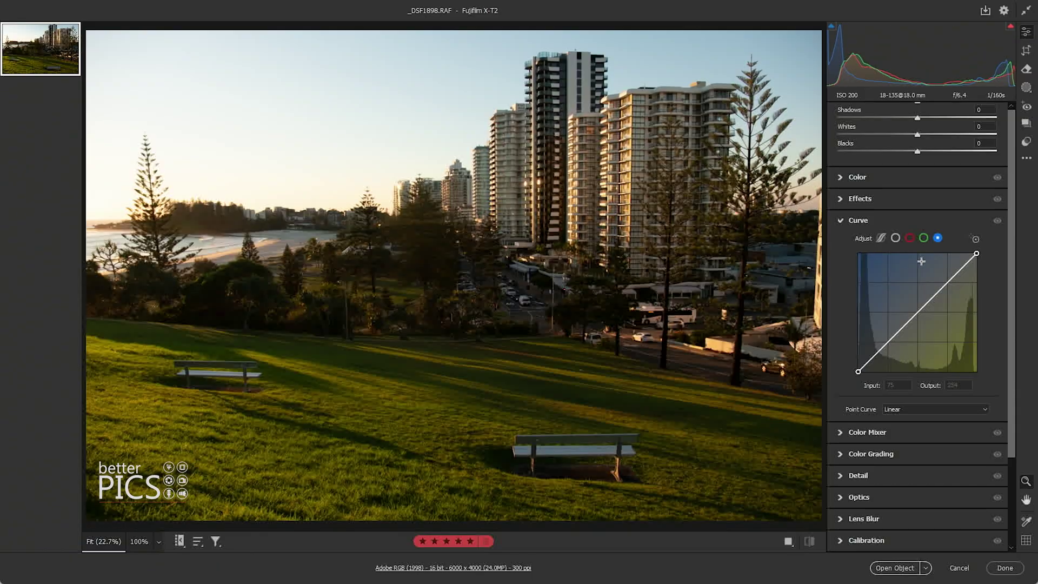
{"action": "left_click", "coordinate": [847, 175]}
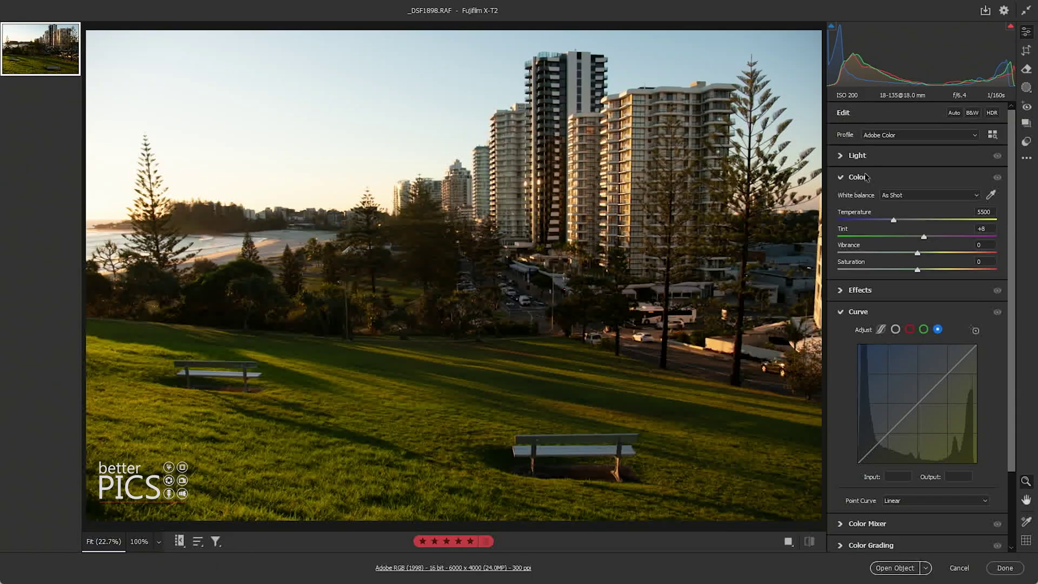
{"action": "left_click", "coordinate": [859, 313]}
{"action": "left_click", "coordinate": [859, 313]}
{"action": "left_click", "coordinate": [854, 178]}
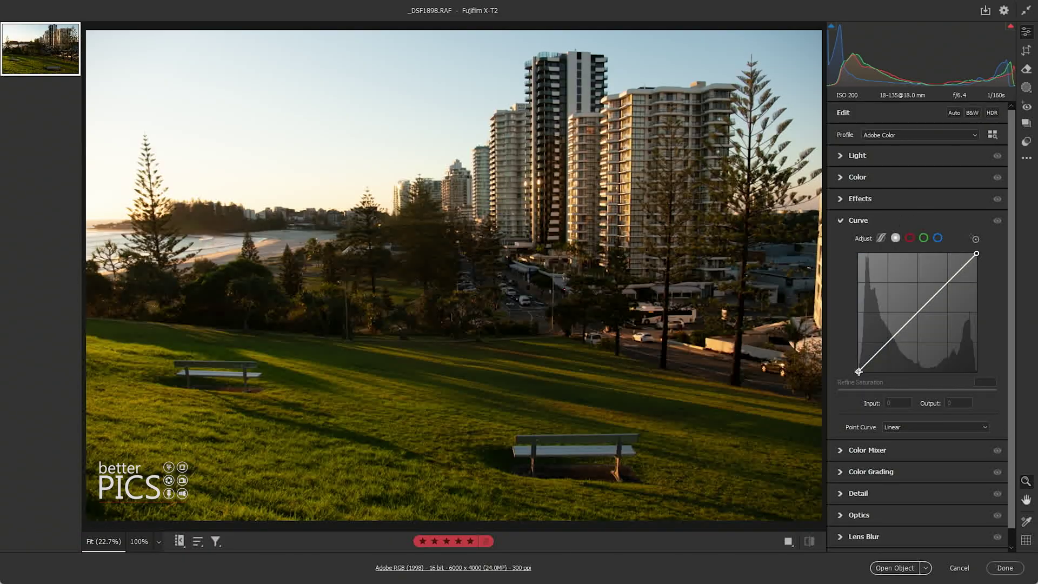
- Try raising the point curve's black endpoint to about output 14, and return it to output 0
{"action": "left_click_drag", "start_coordinate": [858, 371], "coordinate": [856, 361]}
{"action": "mouse_move", "coordinate": [857, 372]}
{"action": "left_mouse_down"}
{"action": "mouse_move", "coordinate": [869, 371]}
{"action": "mouse_move", "coordinate": [858, 364]}
{"action": "left_mouse_up"}
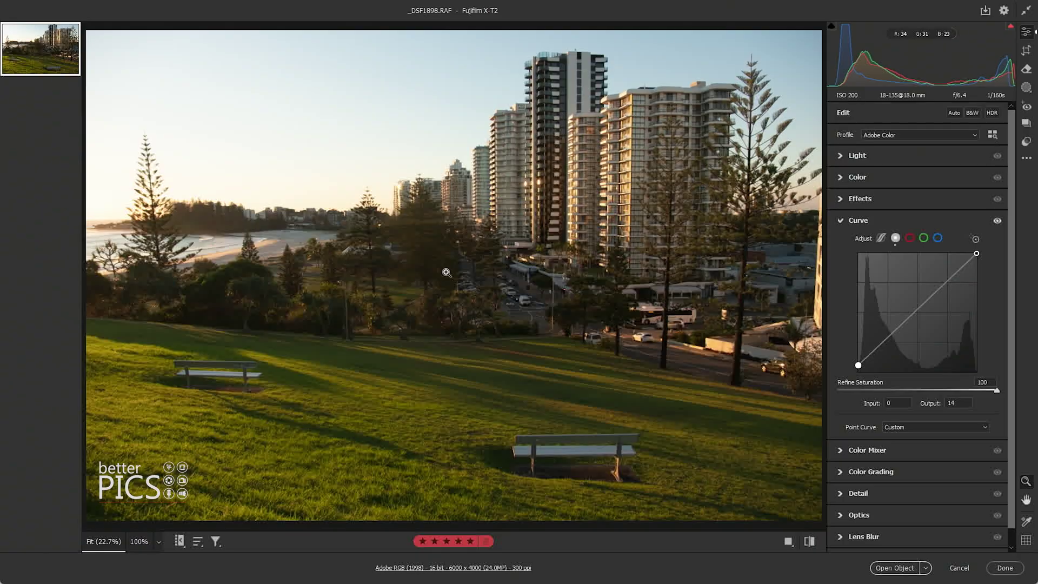
{"action": "left_click_drag", "start_coordinate": [856, 369], "coordinate": [857, 376]}
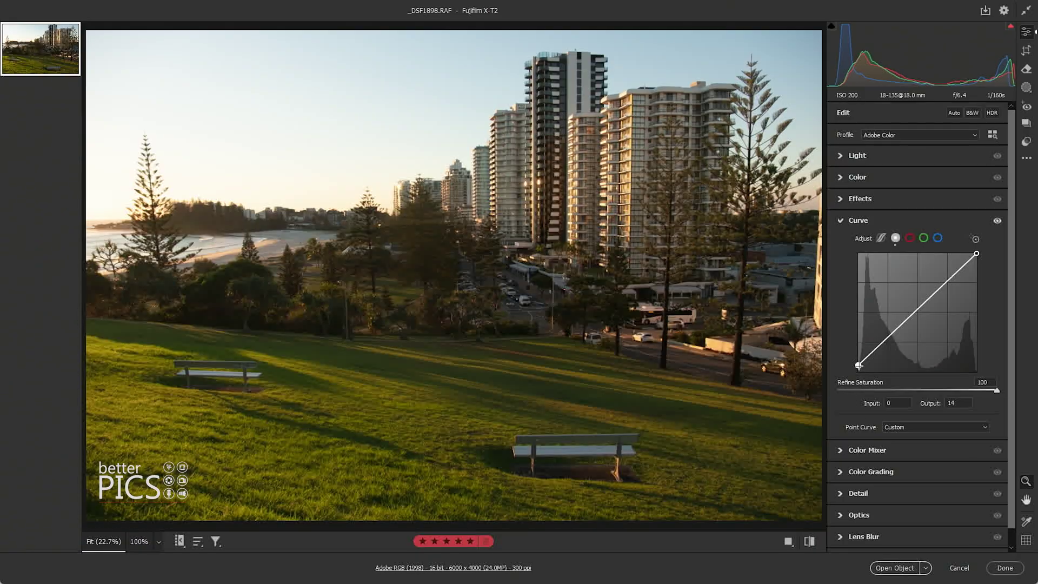
- Try the point curve's white endpoint at about input 229, output 255 and at input 255, output 192, and reset it to 255/255
{"action": "left_click", "coordinate": [976, 253]}
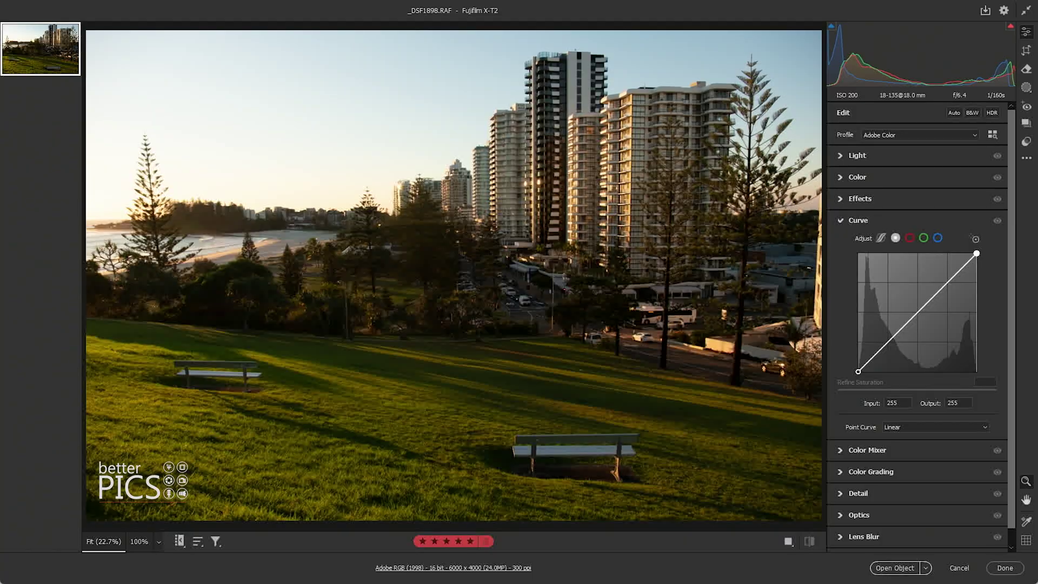
{"action": "mouse_move", "coordinate": [975, 253]}
{"action": "left_mouse_down"}
{"action": "mouse_move", "coordinate": [950, 253]}
{"action": "mouse_move", "coordinate": [976, 253]}
{"action": "mouse_move", "coordinate": [964, 253]}
{"action": "left_mouse_up"}
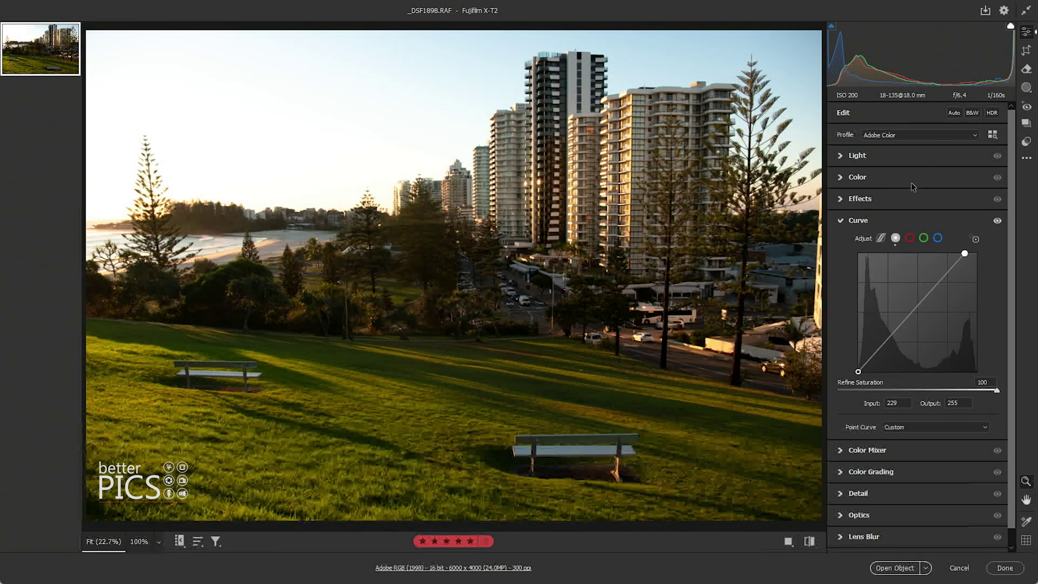
{"action": "left_click_drag", "start_coordinate": [961, 253], "coordinate": [976, 282]}
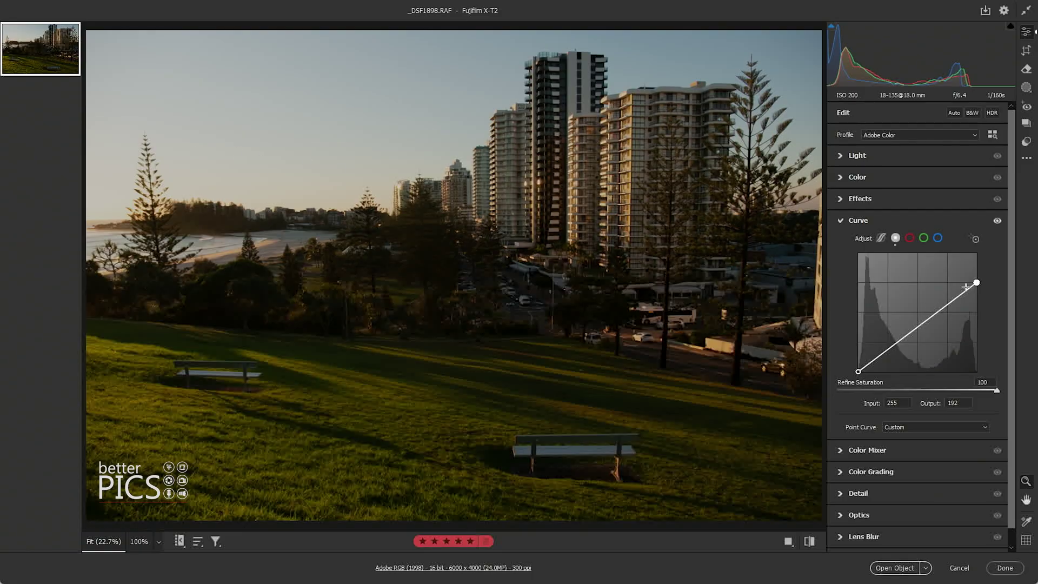
{"action": "double_click", "coordinate": [976, 282]}
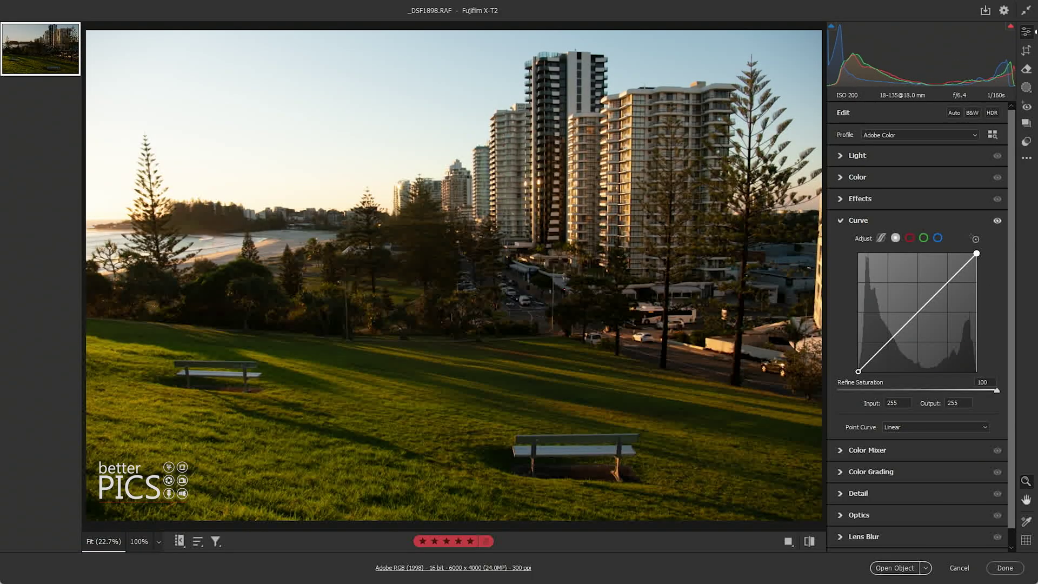